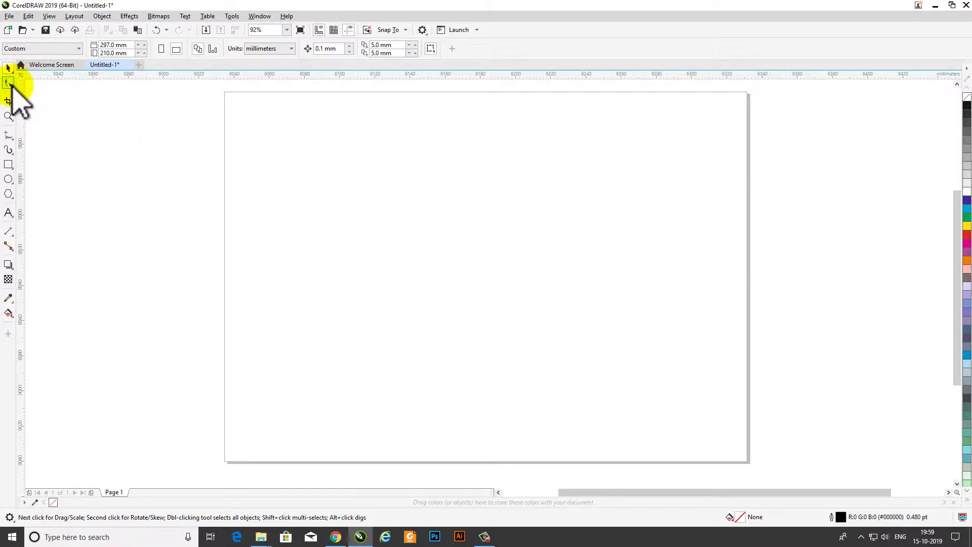
Draw a rectangle about 105 mm wide and 25 mm high in the upper left area of the page
{"action": "left_click", "coordinate": [10, 82]}
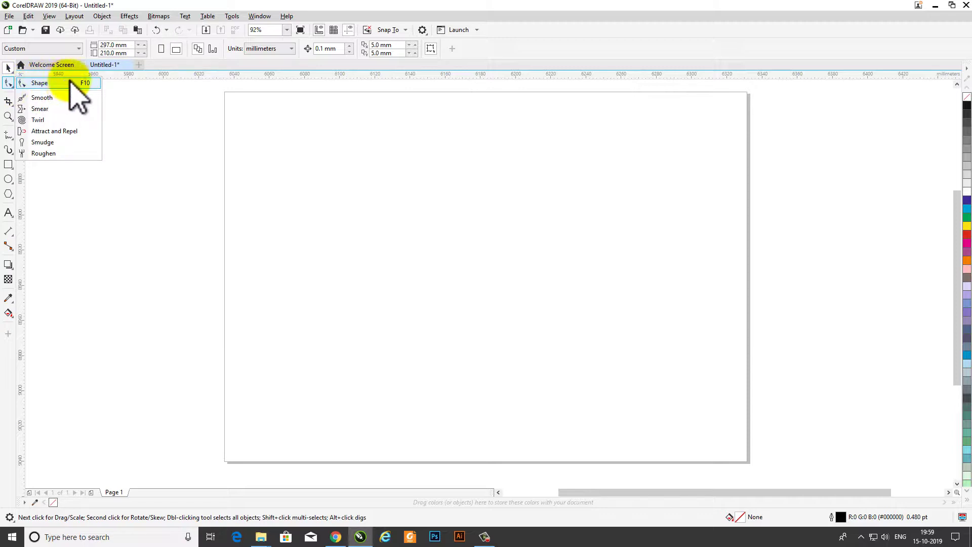
{"action": "left_click", "coordinate": [7, 69]}
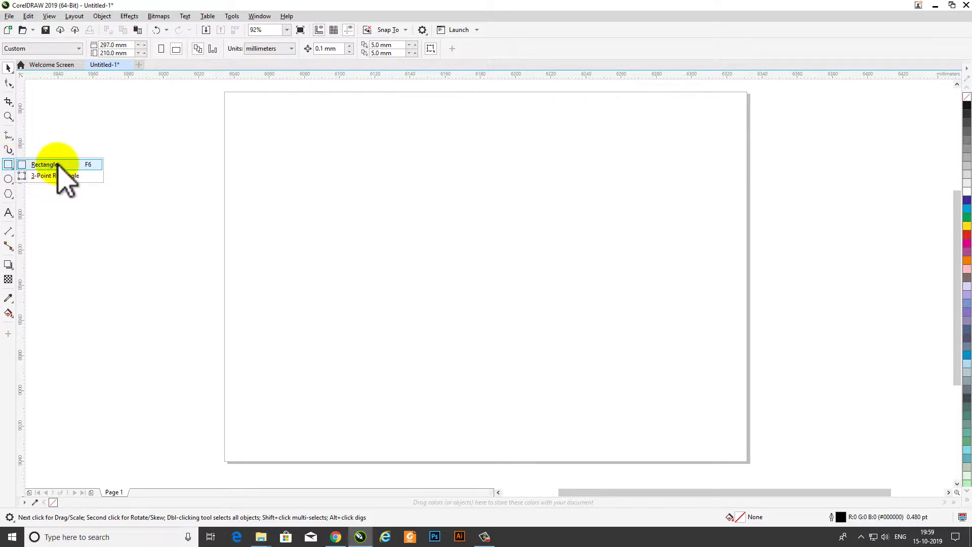
{"action": "left_click", "coordinate": [45, 164]}
{"action": "mouse_move", "coordinate": [256, 136]}
{"action": "left_mouse_down"}
{"action": "mouse_move", "coordinate": [281, 154]}
{"action": "mouse_move", "coordinate": [442, 178]}
{"action": "left_mouse_up"}
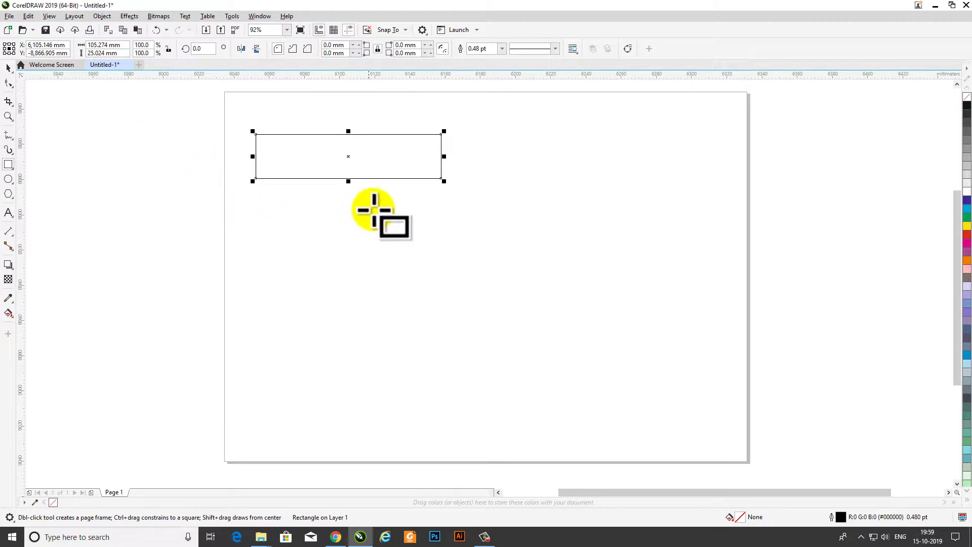
{"action": "left_click", "coordinate": [8, 68]}
{"action": "left_click", "coordinate": [150, 152]}
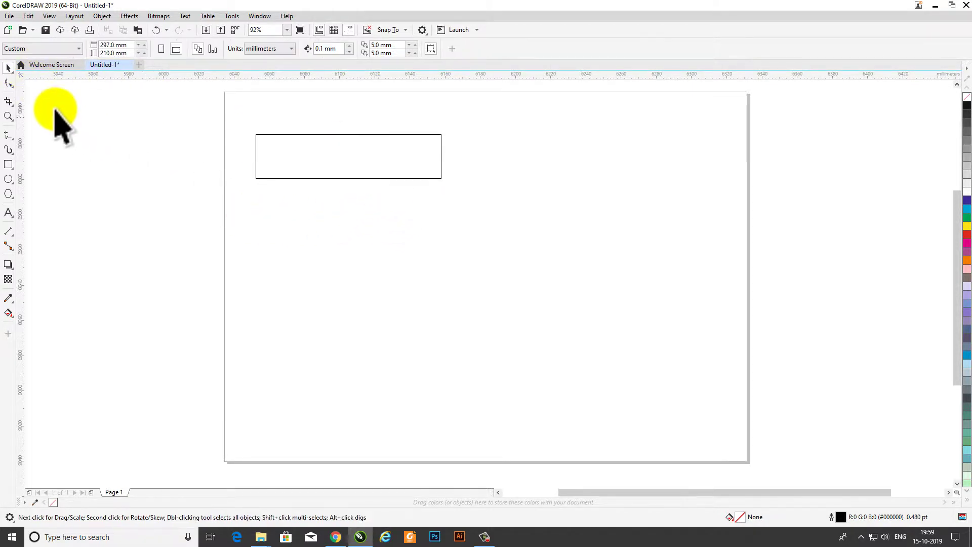
Try to reshape the rectangle by pulling its upper right corner node with the Shape tool
{"action": "left_click", "coordinate": [308, 150]}
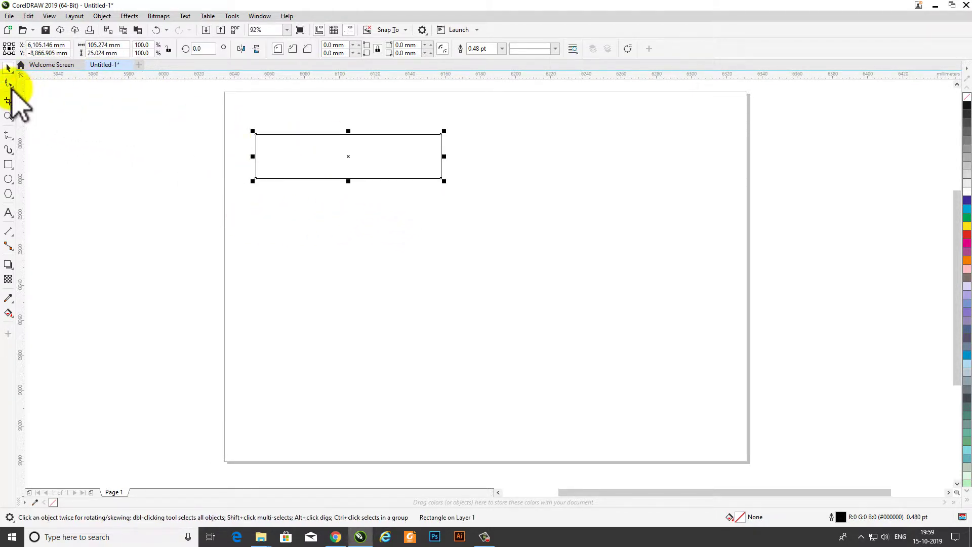
{"action": "left_click", "coordinate": [8, 67]}
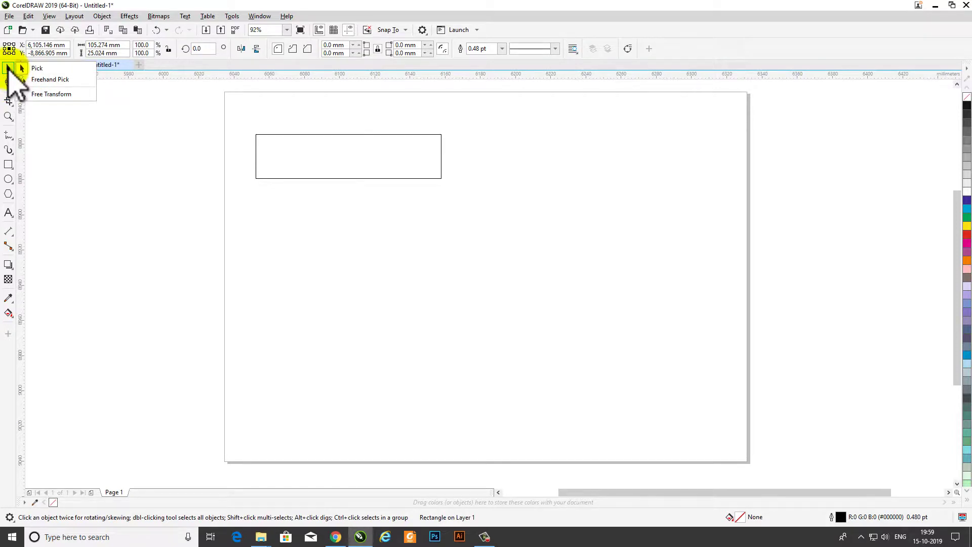
{"action": "left_click", "coordinate": [9, 82]}
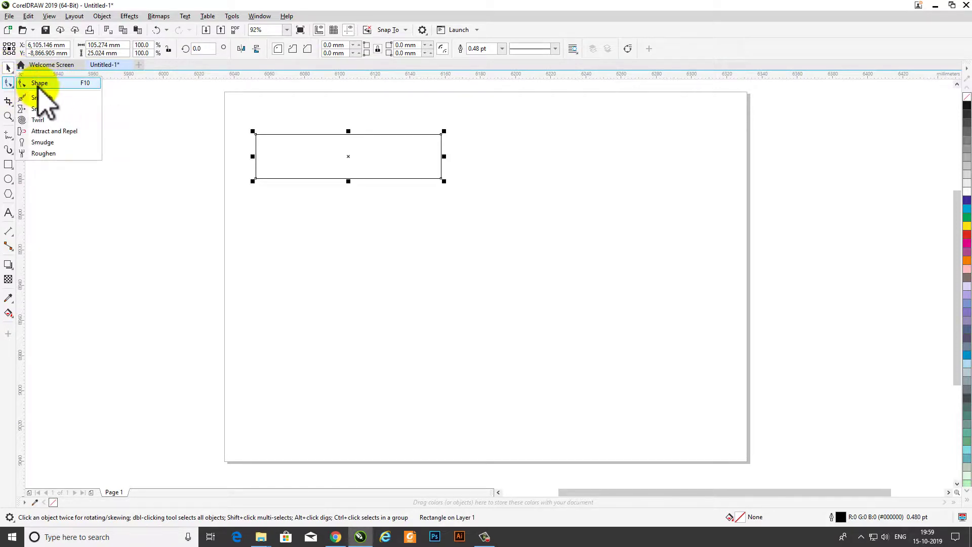
{"action": "left_click", "coordinate": [62, 85]}
{"action": "scroll", "coordinate": [299, 145], "scroll_direction": "up", "scroll_amount": 2}
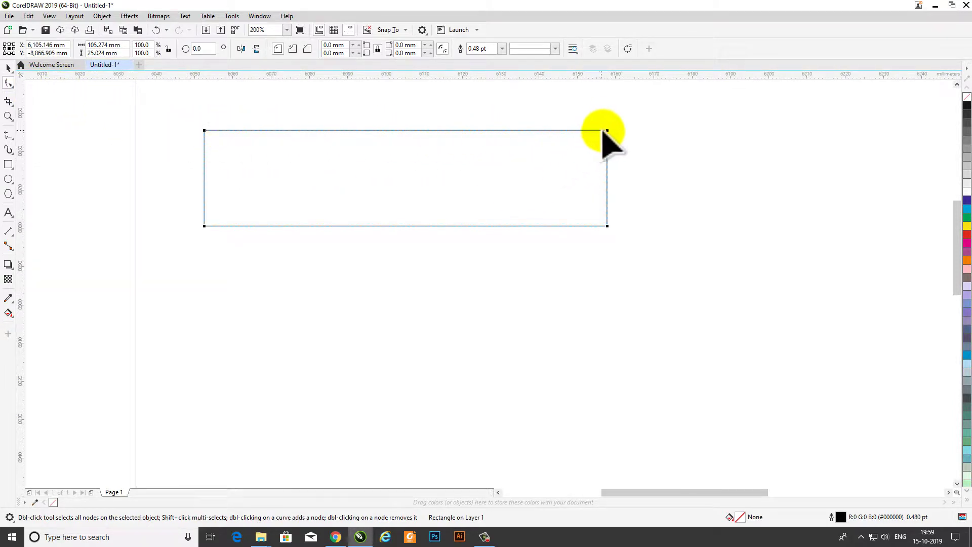
{"action": "left_click_drag", "start_coordinate": [606, 131], "coordinate": [638, 136]}
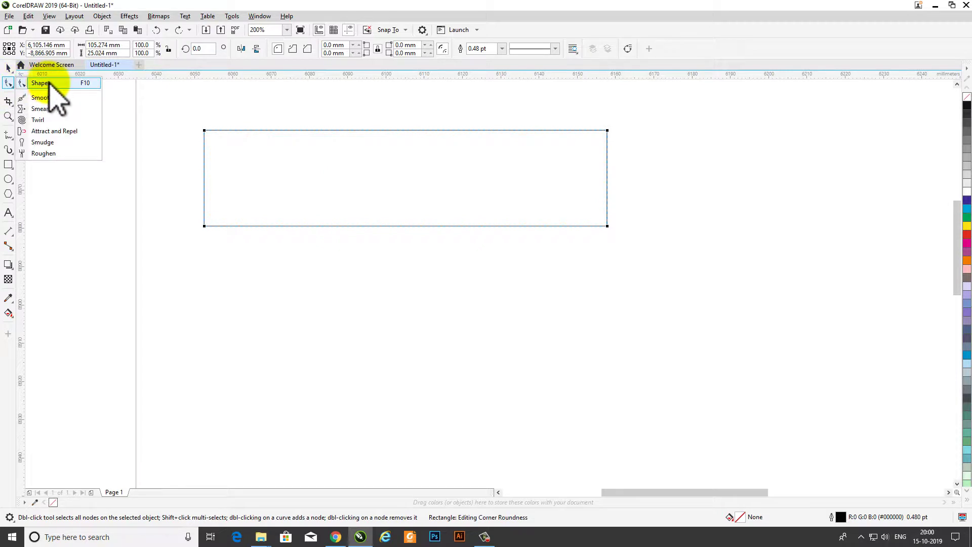
Reselect the rectangle with the Shape tool active and convert it to curves
{"action": "left_click", "coordinate": [8, 68]}
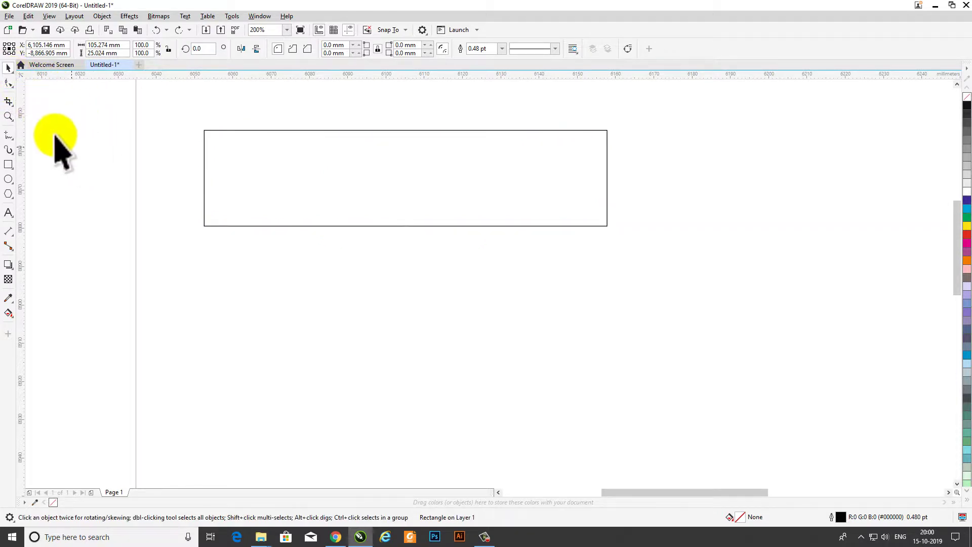
{"action": "left_click", "coordinate": [235, 167]}
{"action": "left_click", "coordinate": [8, 84]}
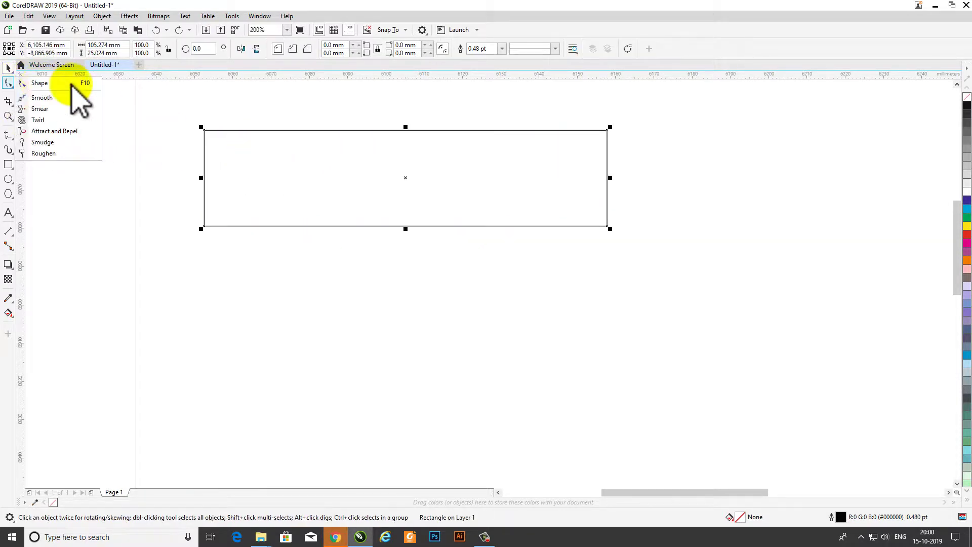
{"action": "left_click", "coordinate": [68, 78]}
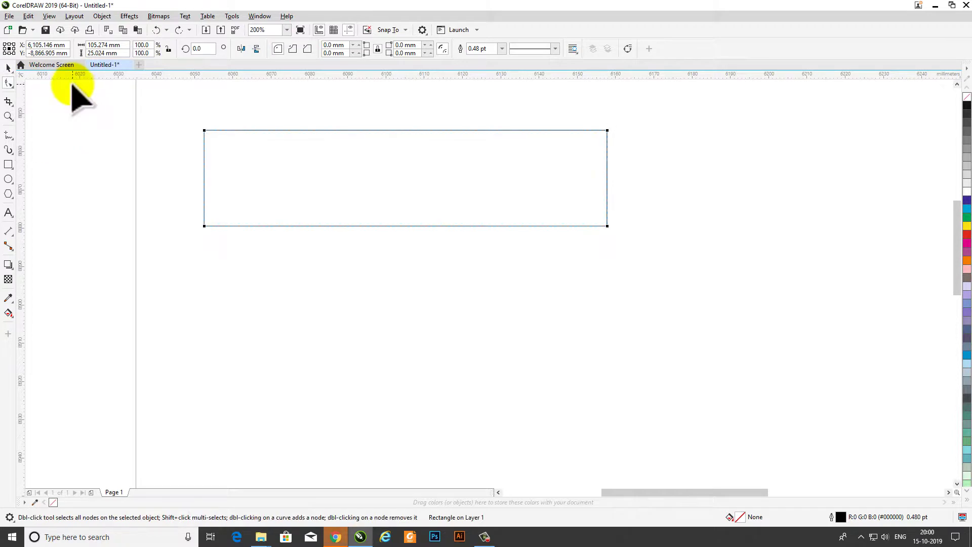
{"action": "left_click", "coordinate": [629, 49]}
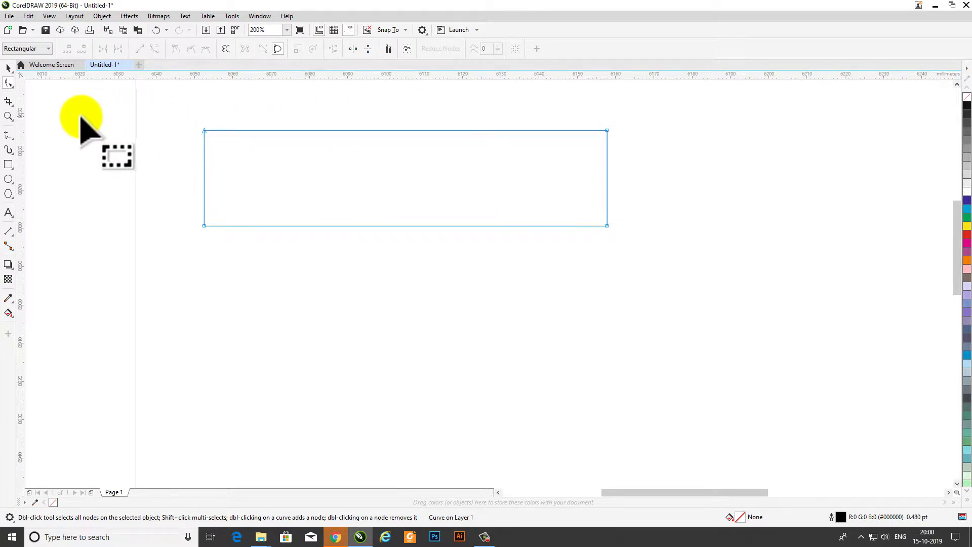
Select all four corner nodes of the rectangle and convert its straight segments to curve segments
{"action": "left_click_drag", "start_coordinate": [74, 115], "coordinate": [679, 253]}
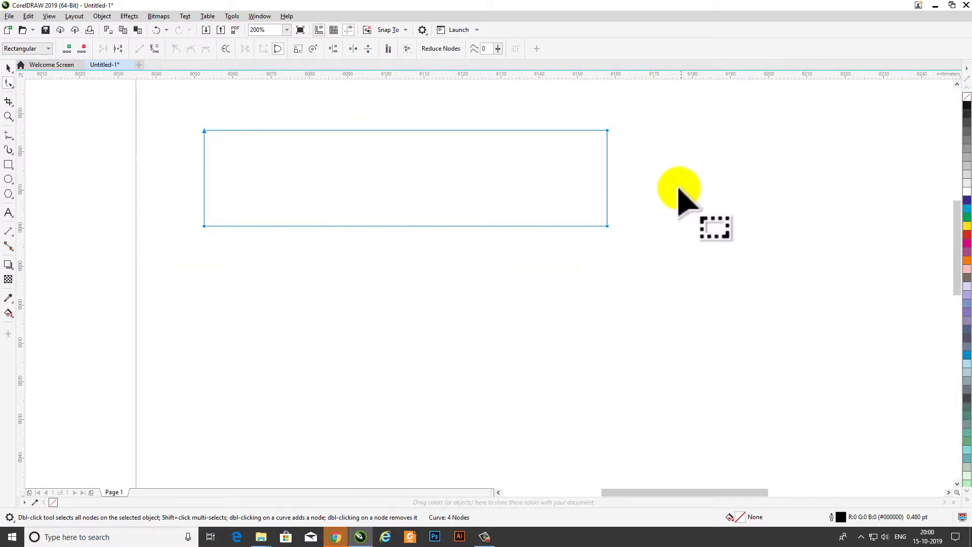
{"action": "right_click", "coordinate": [725, 158]}
{"action": "key", "text": "Escape"}
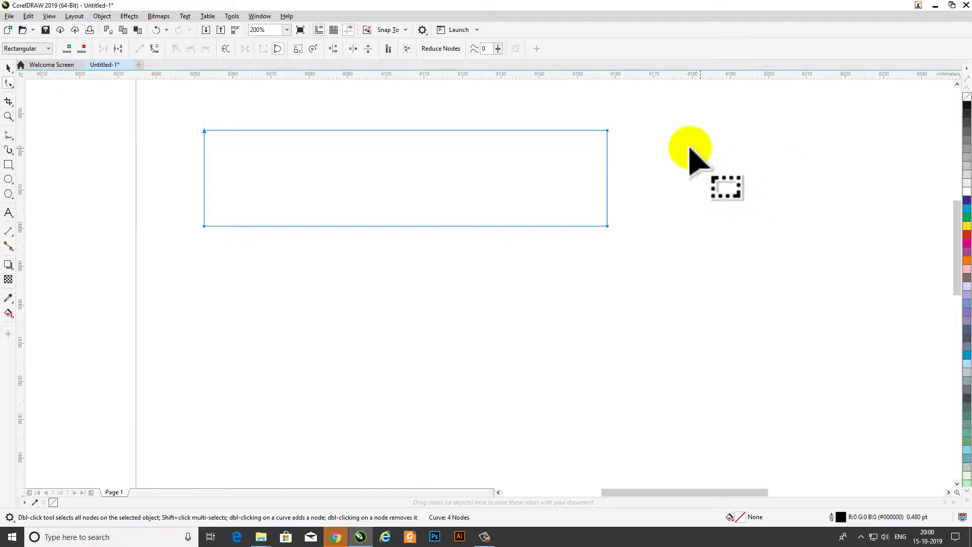
{"action": "right_click", "coordinate": [711, 169]}
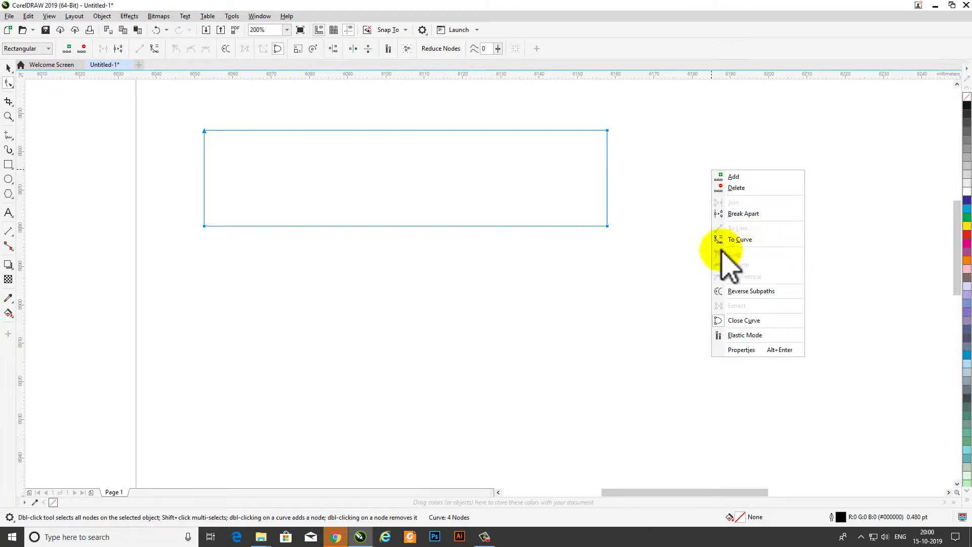
{"action": "left_click", "coordinate": [753, 240]}
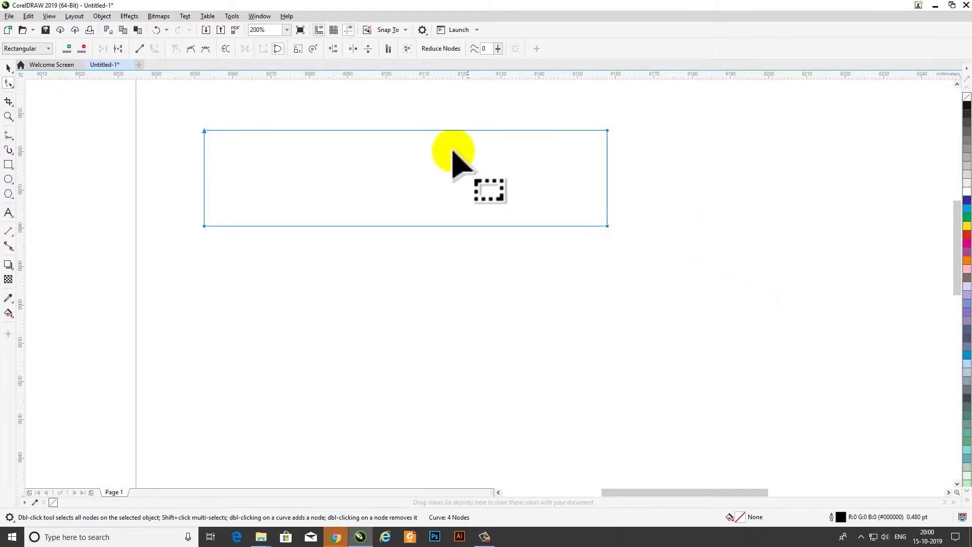
{"action": "left_click", "coordinate": [719, 226]}
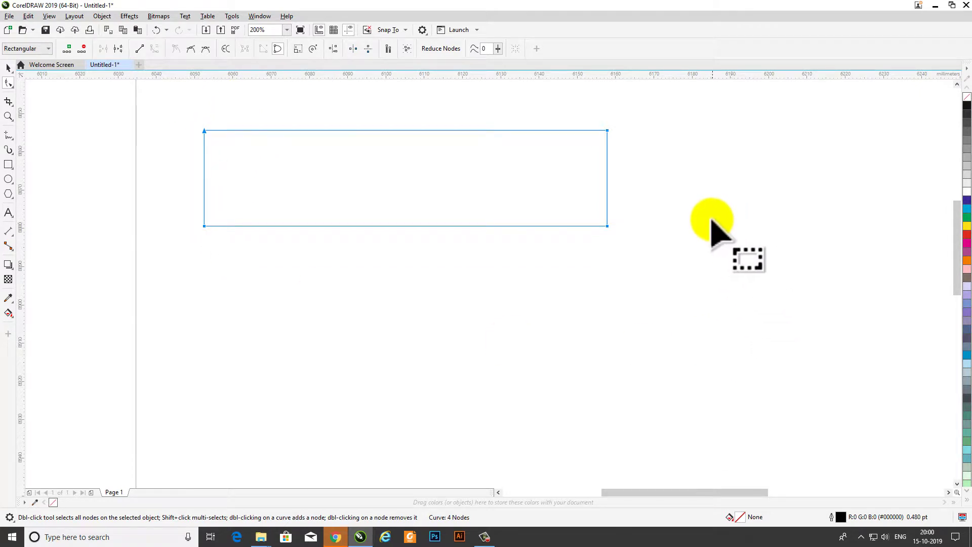
Bend all four sides of the rectangle inward until they cross, and fill the shape with cyan (C100)
{"action": "left_click_drag", "start_coordinate": [408, 131], "coordinate": [402, 180]}
{"action": "left_click_drag", "start_coordinate": [403, 226], "coordinate": [405, 150]}
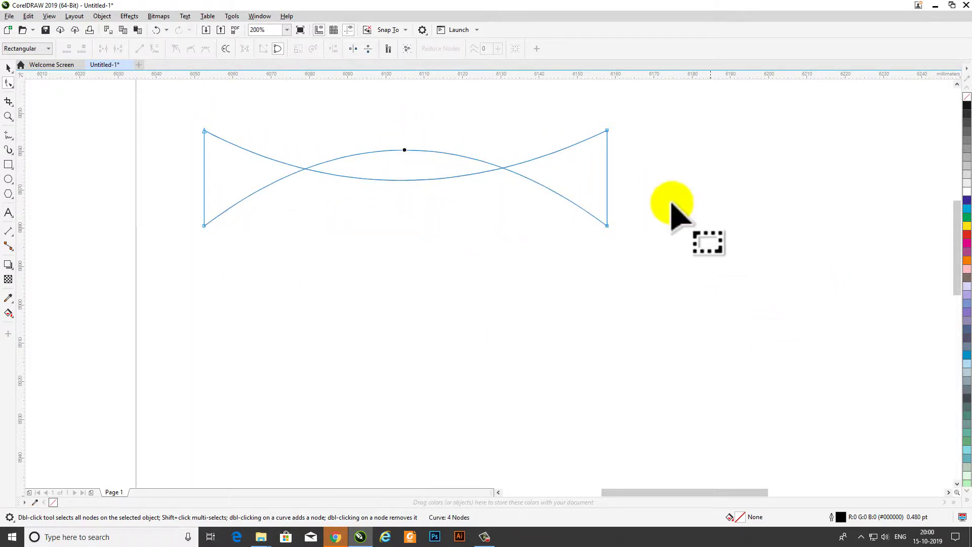
{"action": "left_click_drag", "start_coordinate": [607, 177], "coordinate": [487, 159]}
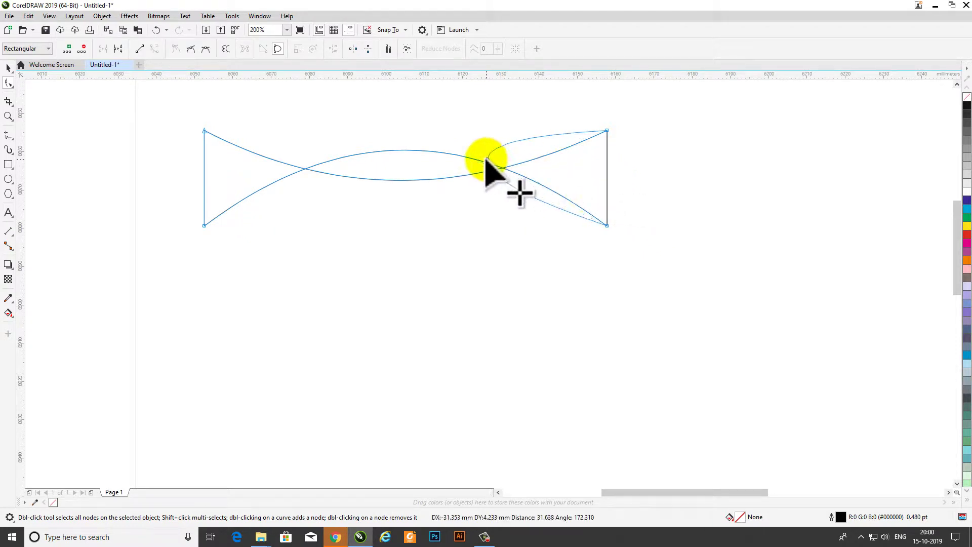
{"action": "left_click_drag", "start_coordinate": [205, 171], "coordinate": [316, 170]}
{"action": "left_click", "coordinate": [967, 210]}
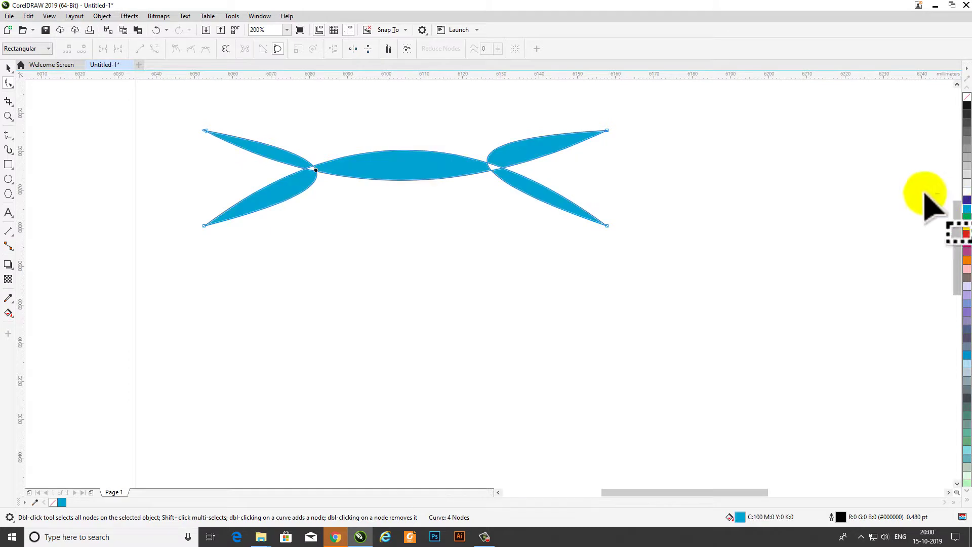
Move the cyan shape up and left toward the page's upper left corner, and deselect it
{"action": "left_click", "coordinate": [8, 67]}
{"action": "scroll", "coordinate": [354, 161], "scroll_direction": "down", "scroll_amount": 2}
{"action": "left_click", "coordinate": [358, 162]}
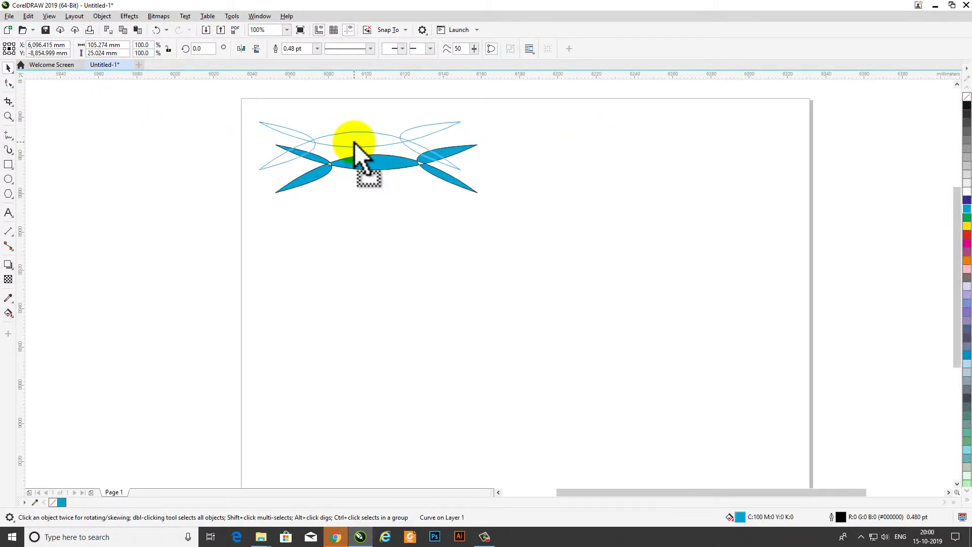
{"action": "left_click", "coordinate": [631, 161]}
{"action": "left_click_drag", "start_coordinate": [354, 142], "coordinate": [377, 151]}
{"action": "left_click", "coordinate": [428, 201]}
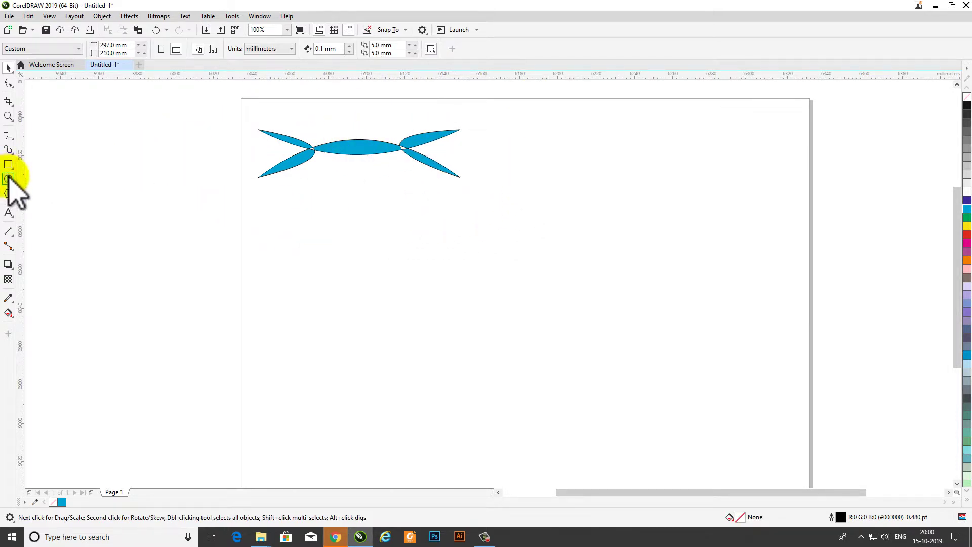
Draw a circle about 44 mm in diameter below the cyan shape
{"action": "left_click", "coordinate": [40, 178]}
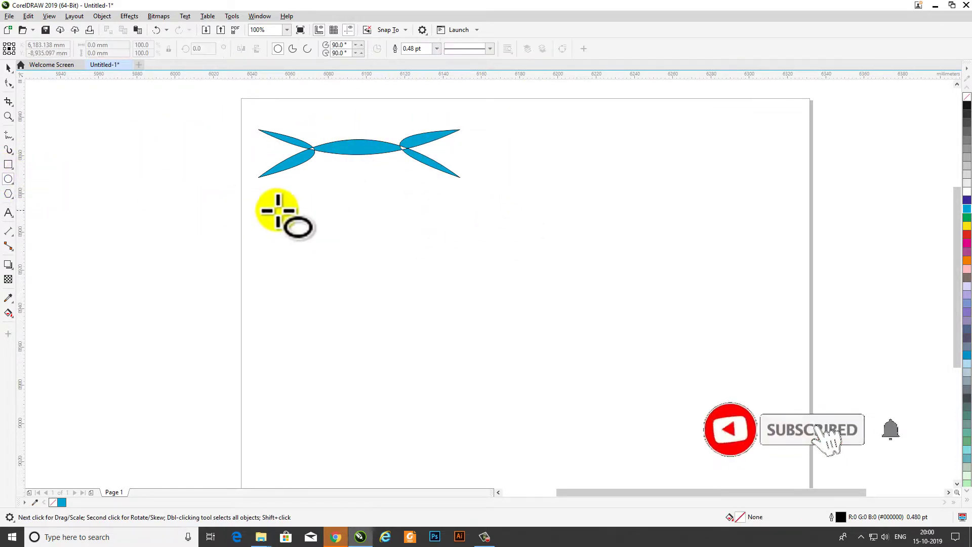
{"action": "left_click_drag", "start_coordinate": [311, 202], "coordinate": [395, 278]}
{"action": "scroll", "coordinate": [354, 248], "scroll_direction": "up", "scroll_amount": 1}
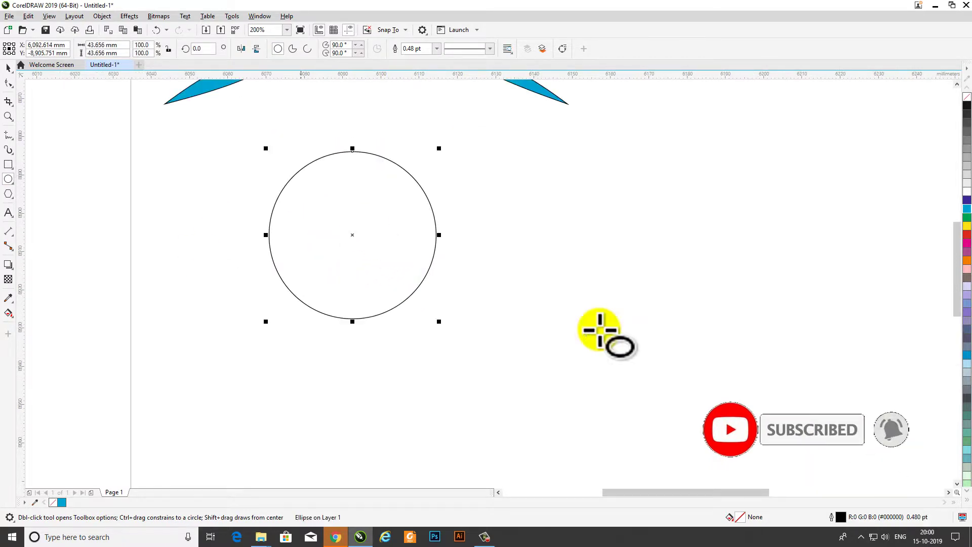
Activate the Shape tool on the circle and convert it to curves
{"action": "left_click", "coordinate": [9, 67]}
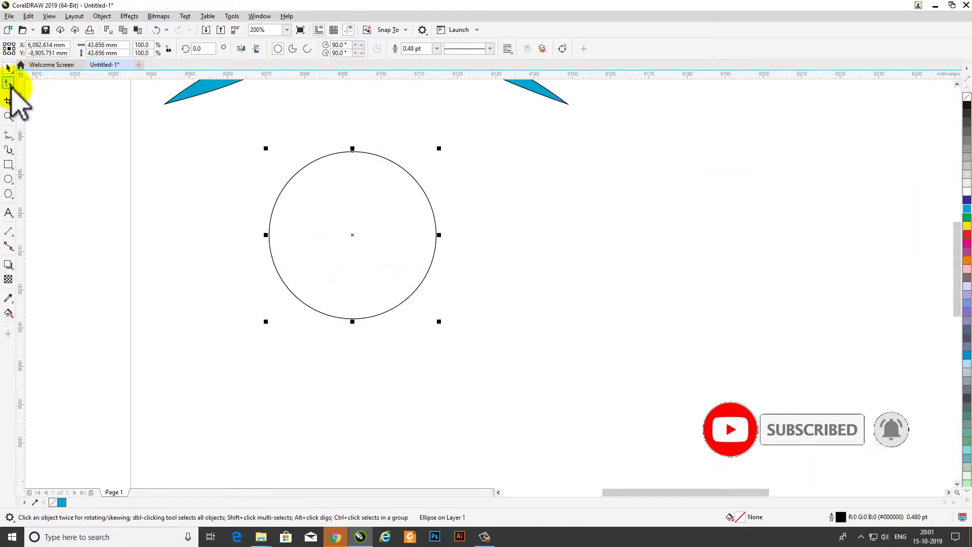
{"action": "left_click", "coordinate": [9, 82]}
{"action": "left_click", "coordinate": [56, 80]}
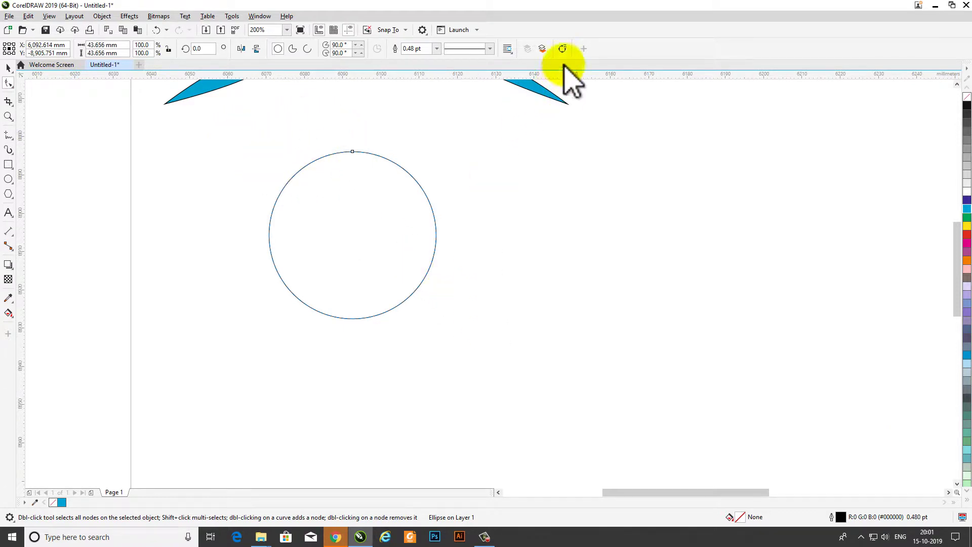
{"action": "left_click", "coordinate": [9, 82]}
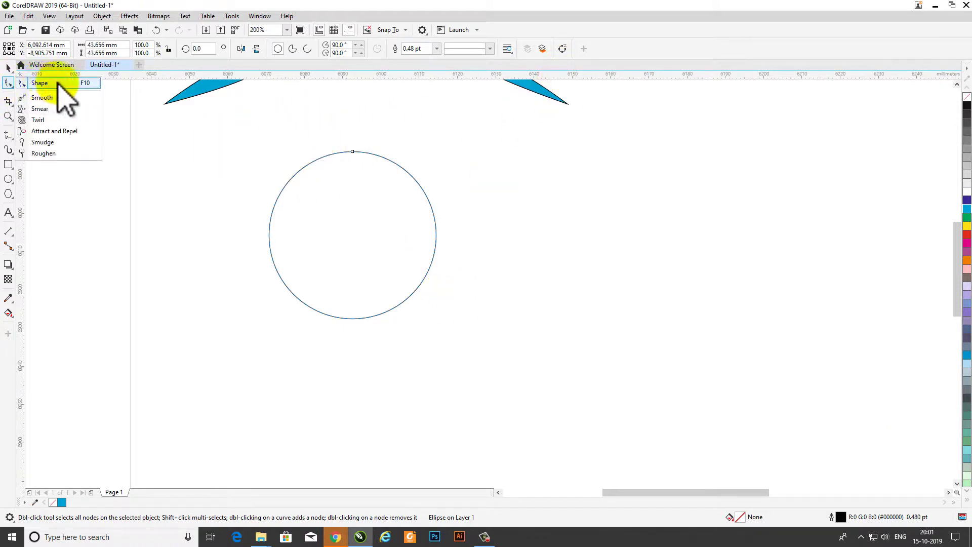
{"action": "left_click", "coordinate": [70, 83]}
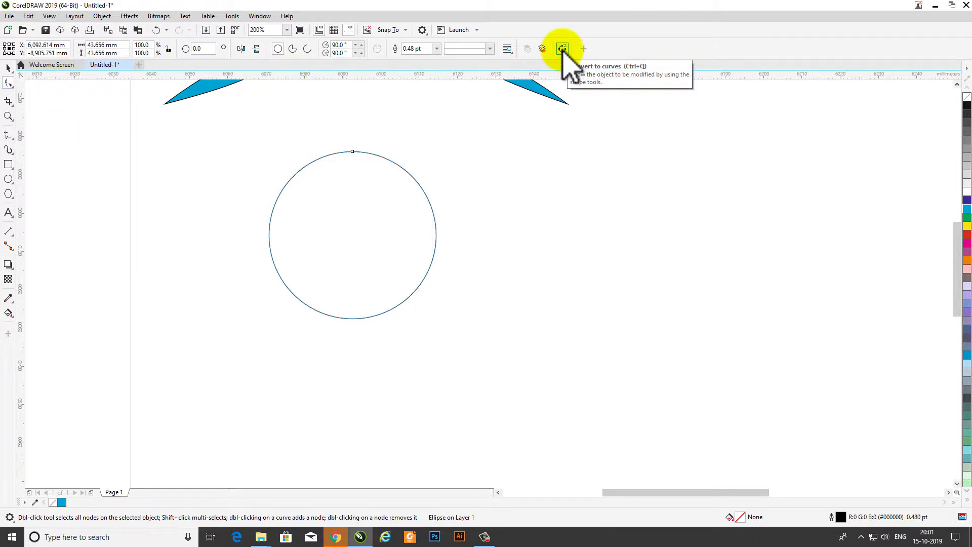
{"action": "right_click", "coordinate": [358, 187]}
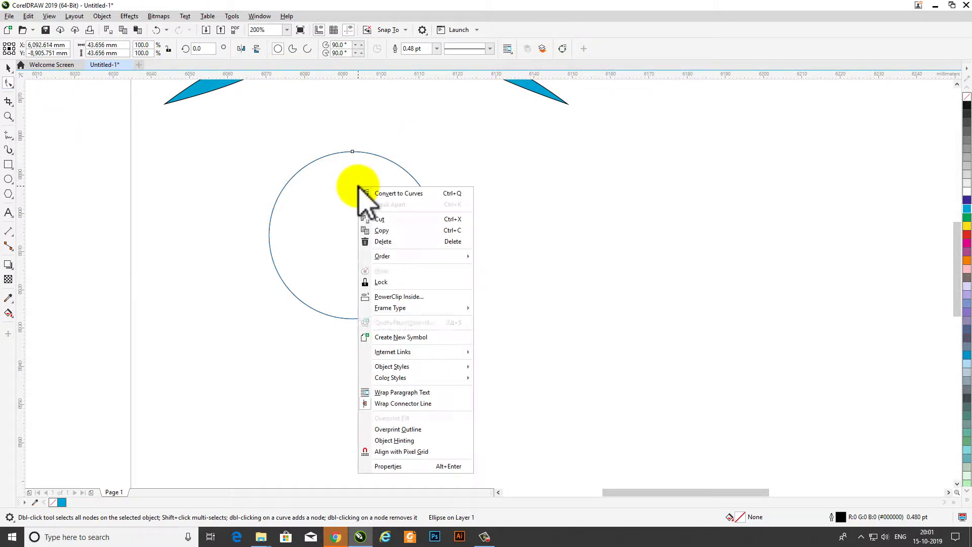
{"action": "left_click", "coordinate": [351, 174]}
{"action": "right_click", "coordinate": [356, 175]}
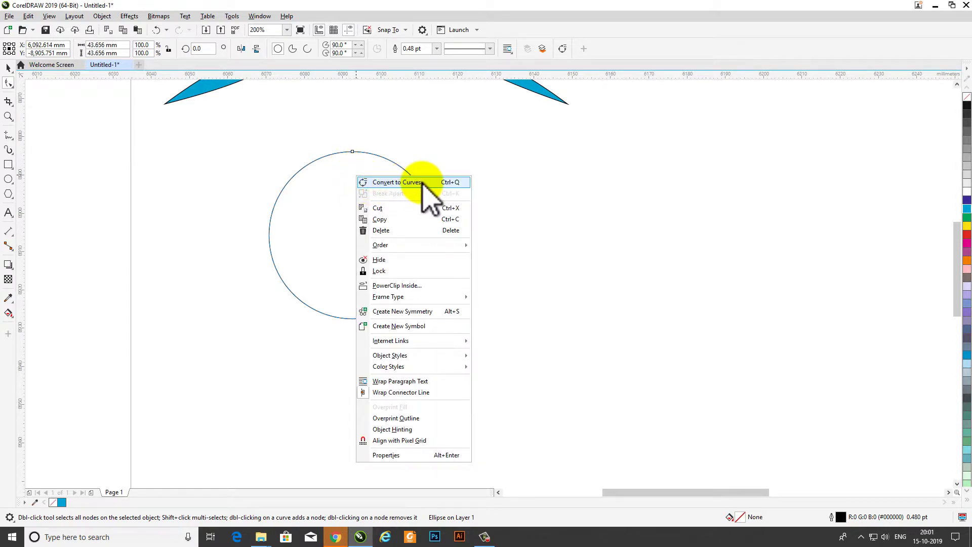
{"action": "left_click", "coordinate": [397, 182]}
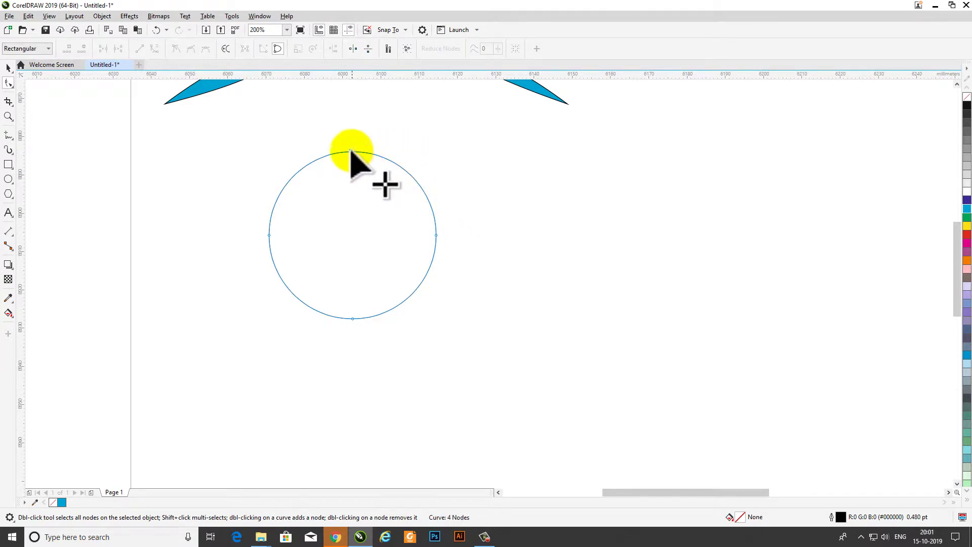
Pull the circle's top node down and its bottom node up past it, and fill the resulting shape with red
{"action": "left_click_drag", "start_coordinate": [352, 151], "coordinate": [340, 230]}
{"action": "left_click", "coordinate": [351, 317]}
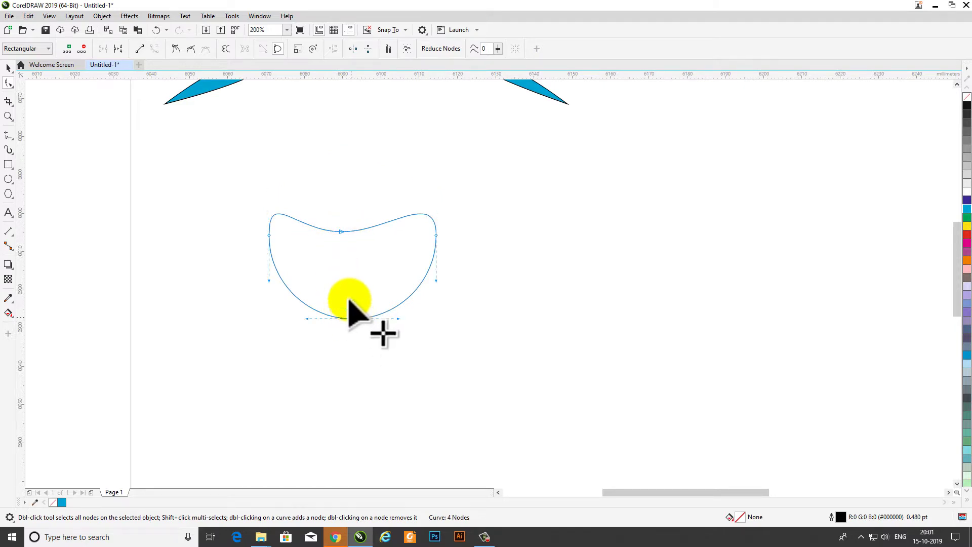
{"action": "left_click_drag", "start_coordinate": [350, 318], "coordinate": [347, 203]}
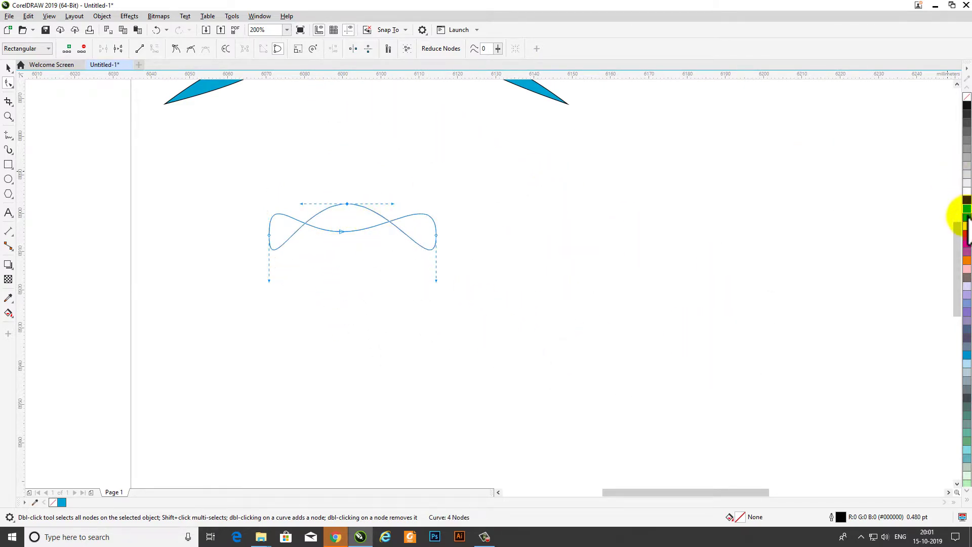
{"action": "left_click", "coordinate": [966, 235]}
{"action": "left_click", "coordinate": [8, 68]}
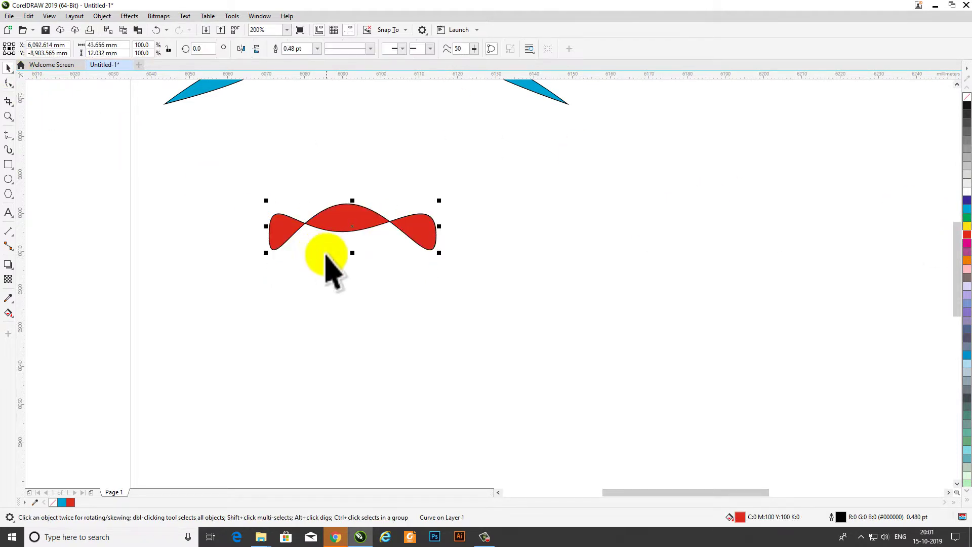
Deselect the red shape and draw a square about 56 mm wide to the right of the existing shapes
{"action": "scroll", "coordinate": [325, 264], "scroll_direction": "down", "scroll_amount": 2}
{"action": "left_click", "coordinate": [599, 281]}
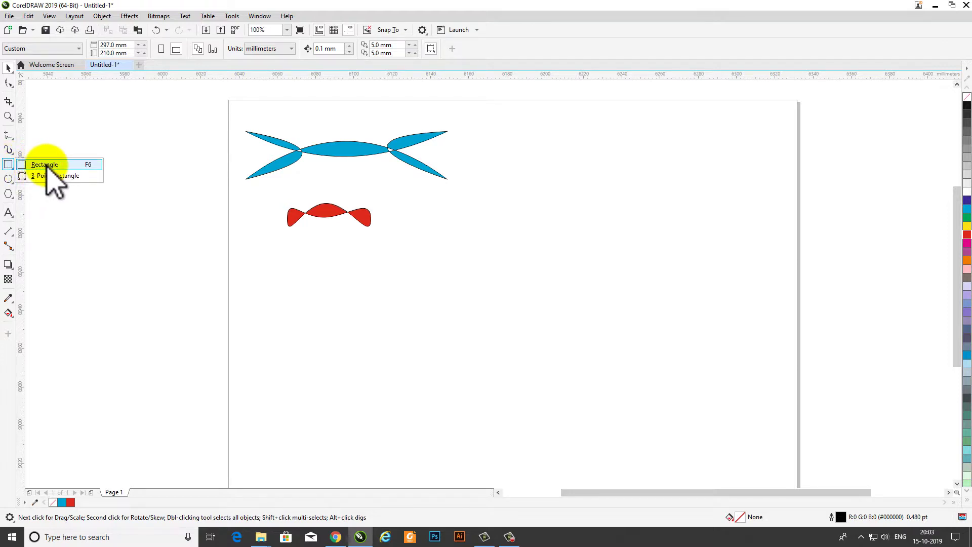
{"action": "left_click", "coordinate": [45, 164]}
{"action": "left_click_drag", "start_coordinate": [535, 176], "coordinate": [642, 283]}
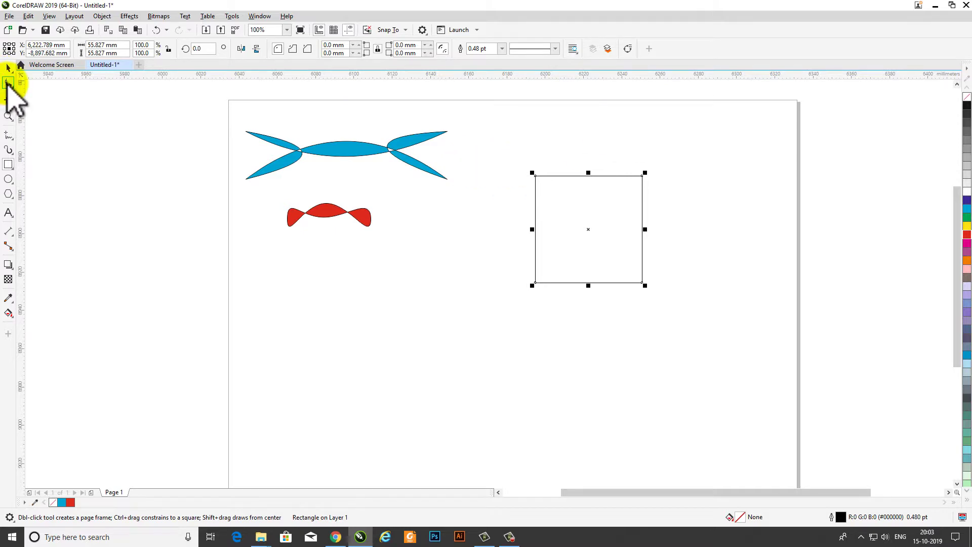
Activate the Shape tool on the square and convert the square to curves
{"action": "left_click", "coordinate": [8, 82]}
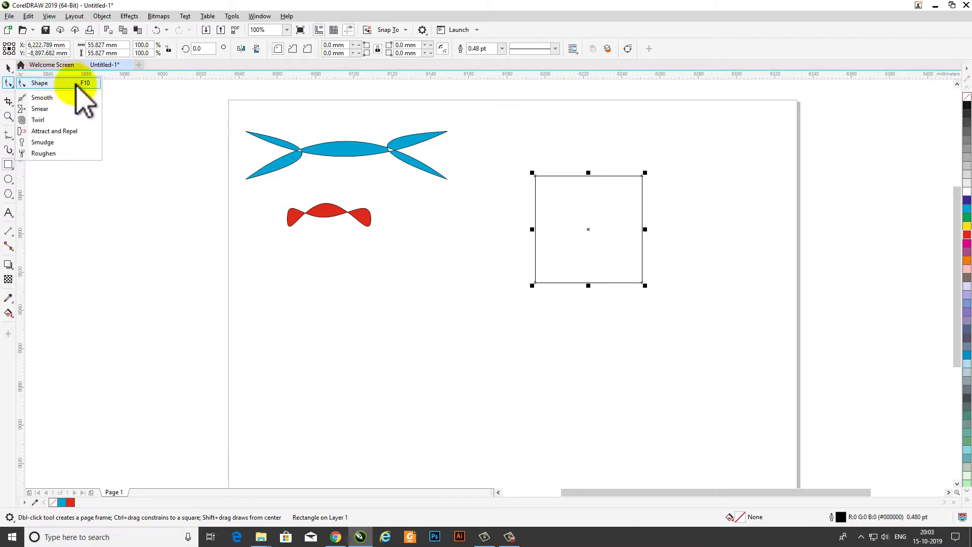
{"action": "left_click", "coordinate": [77, 82]}
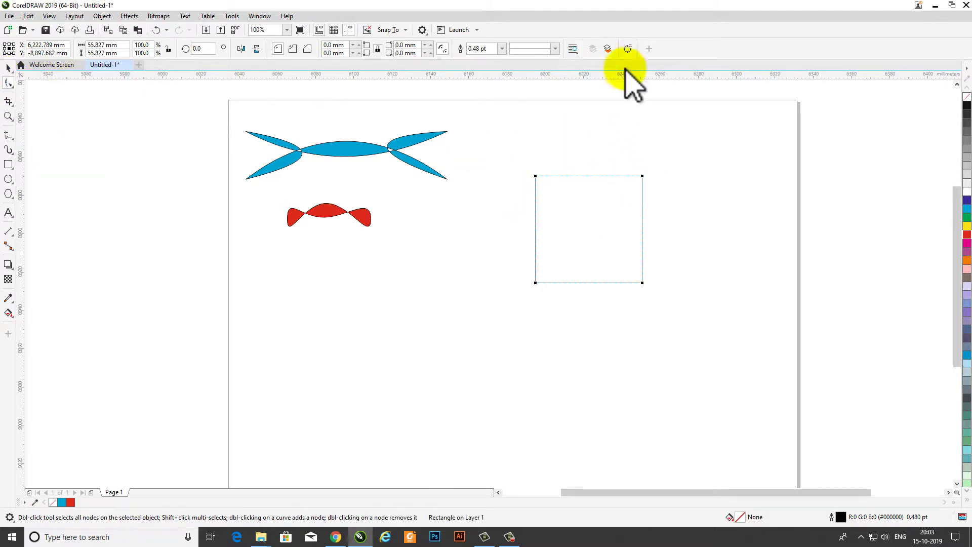
{"action": "left_click", "coordinate": [627, 49]}
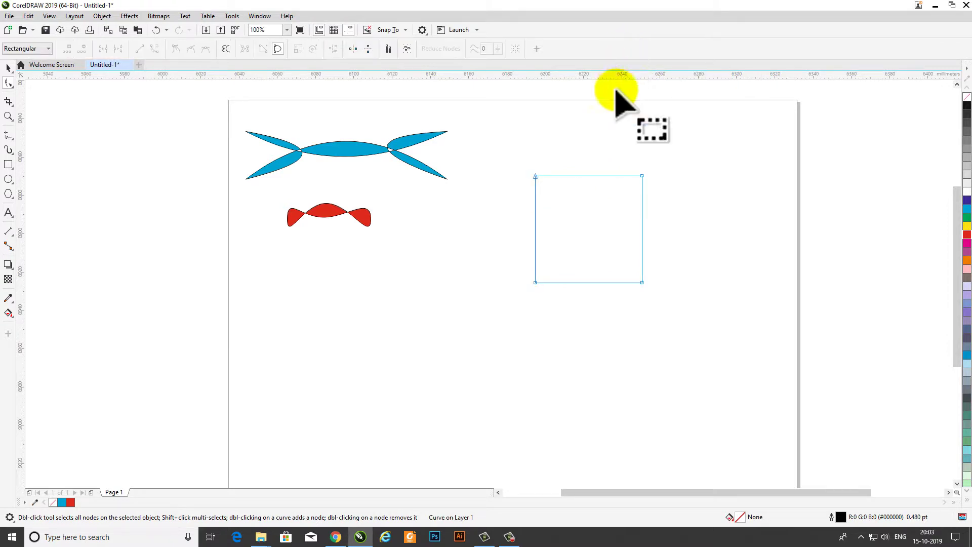
Convert all four straight sides of the square to curve segments
{"action": "right_click", "coordinate": [574, 176]}
{"action": "left_click", "coordinate": [612, 217]}
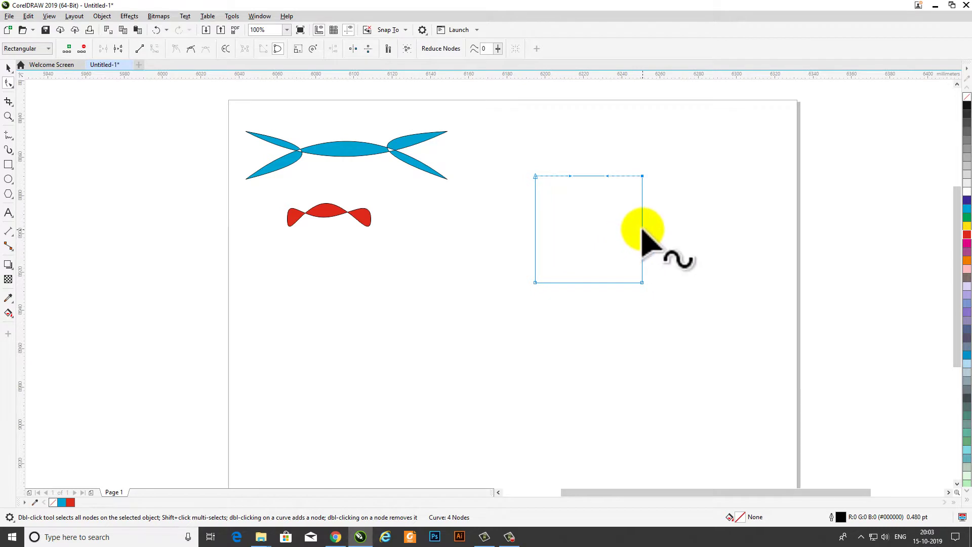
{"action": "right_click", "coordinate": [642, 228]}
{"action": "left_click", "coordinate": [681, 274]}
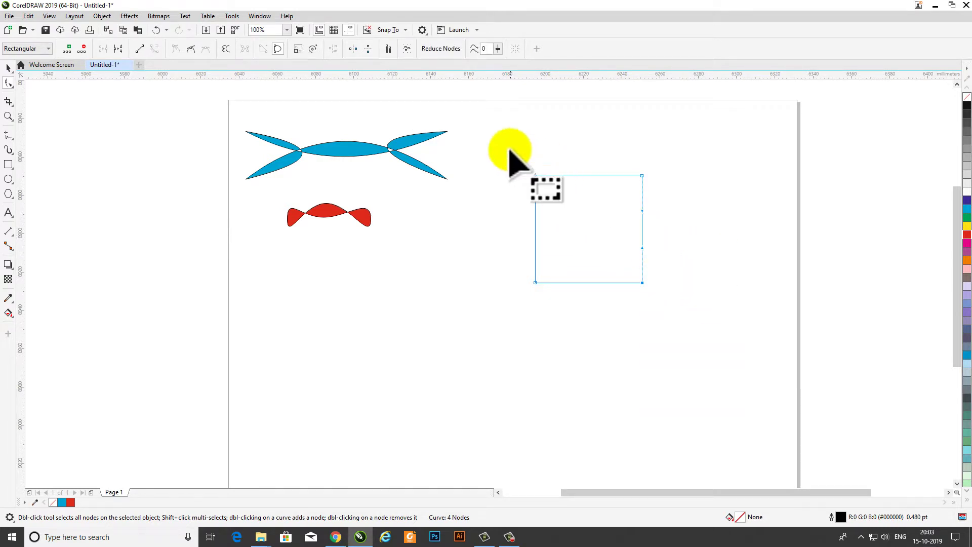
{"action": "left_click_drag", "start_coordinate": [499, 146], "coordinate": [724, 349]}
{"action": "right_click", "coordinate": [755, 213]}
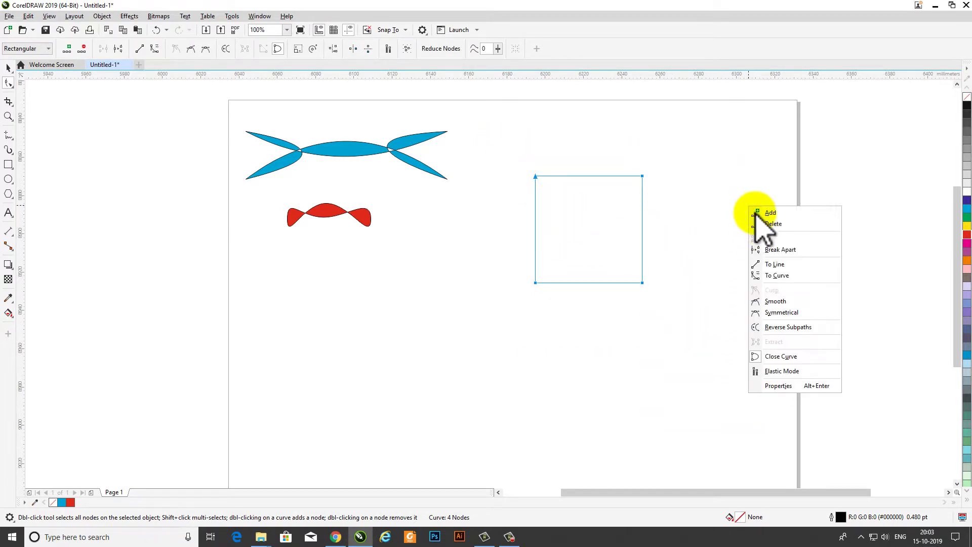
{"action": "left_click", "coordinate": [779, 275]}
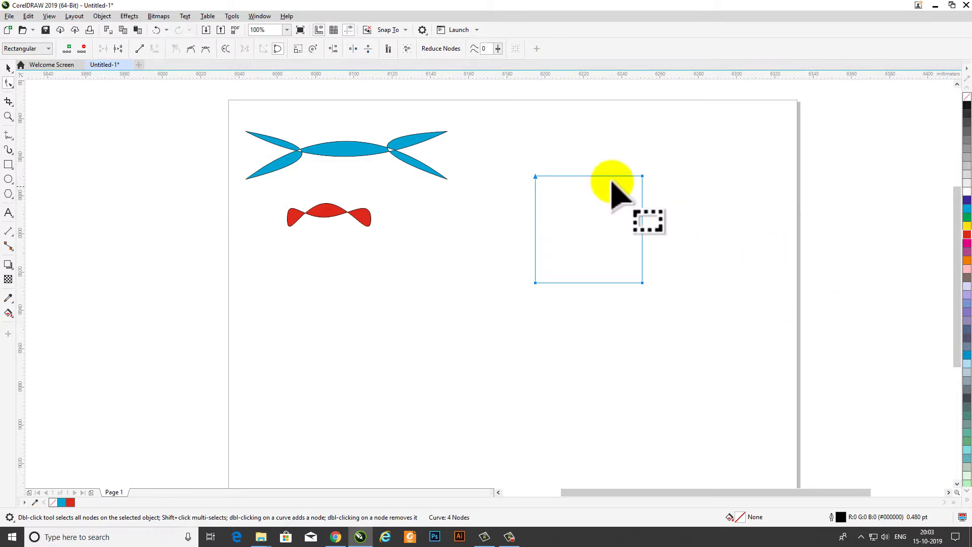
Narrow the square by moving its right-hand nodes inward, and delete the top-right and bottom-left nodes
{"action": "left_click_drag", "start_coordinate": [603, 151], "coordinate": [576, 282]}
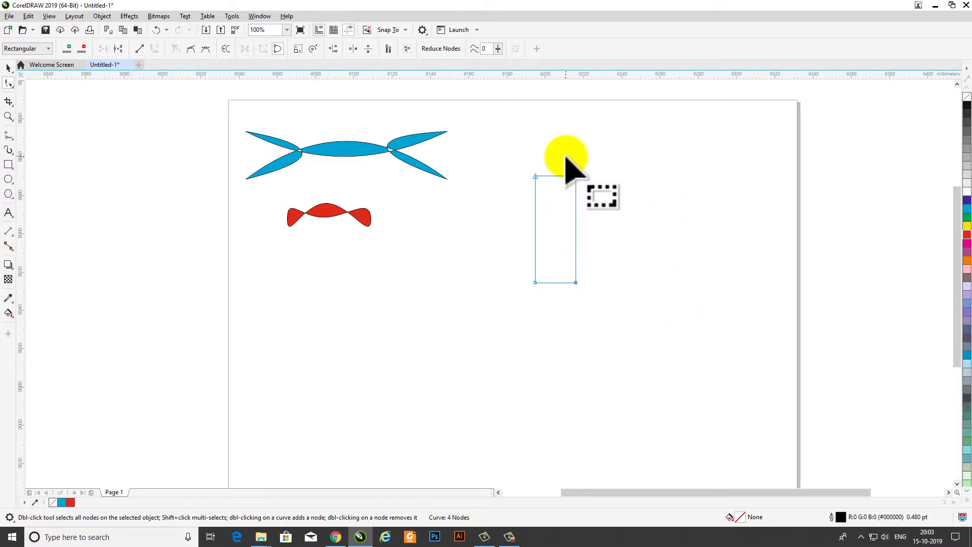
{"action": "key", "text": "Delete"}
{"action": "left_click_drag", "start_coordinate": [513, 262], "coordinate": [564, 318]}
{"action": "key", "text": "Delete"}
Bend the two-node shape into an S-shaped ribbon by pulling the curve handles of its nodes
{"action": "left_click", "coordinate": [535, 176]}
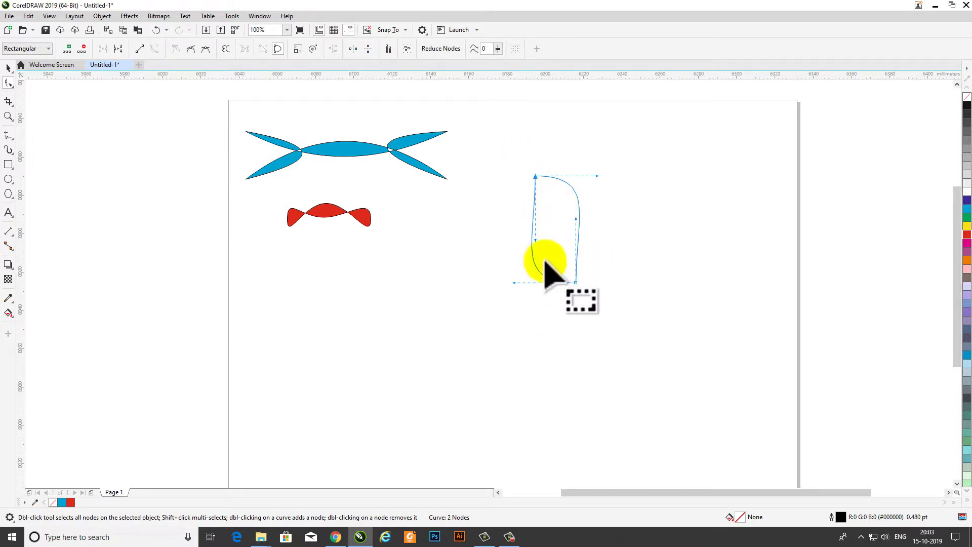
{"action": "left_click_drag", "start_coordinate": [538, 238], "coordinate": [578, 222]}
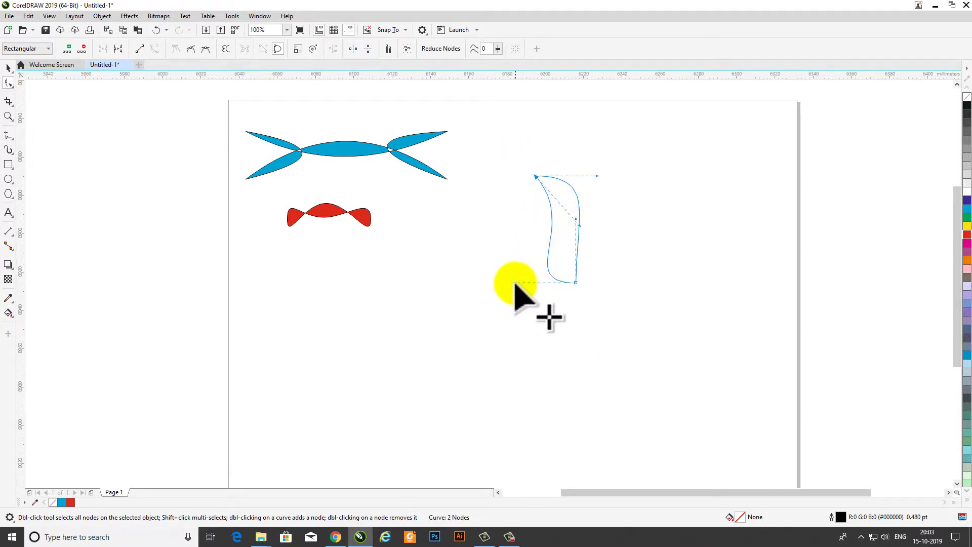
{"action": "left_click_drag", "start_coordinate": [510, 280], "coordinate": [508, 278]}
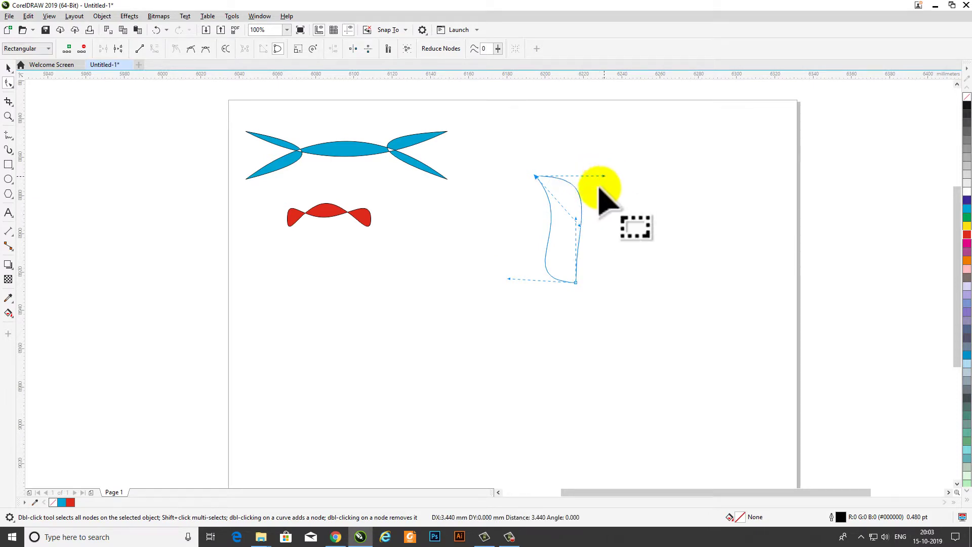
{"action": "left_click_drag", "start_coordinate": [578, 220], "coordinate": [605, 210]}
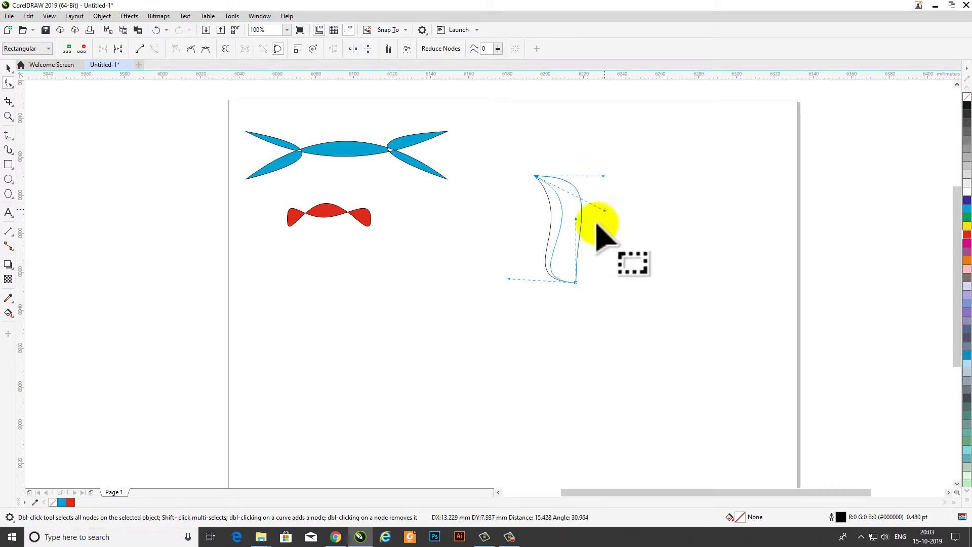
Mirror the ribbon shape horizontally and adjust the curve handles at its top and bottom nodes
{"action": "key", "text": "space"}
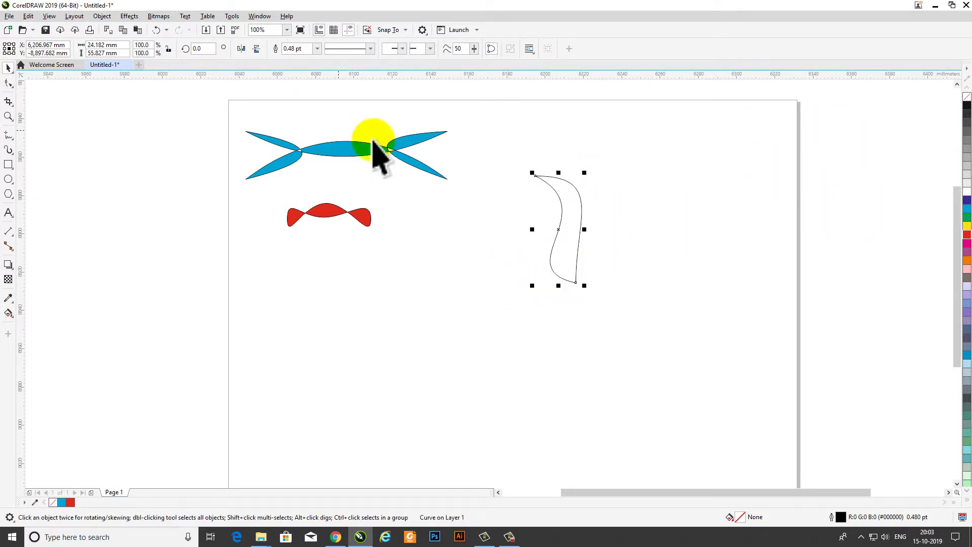
{"action": "left_click", "coordinate": [241, 49]}
{"action": "key", "text": "space"}
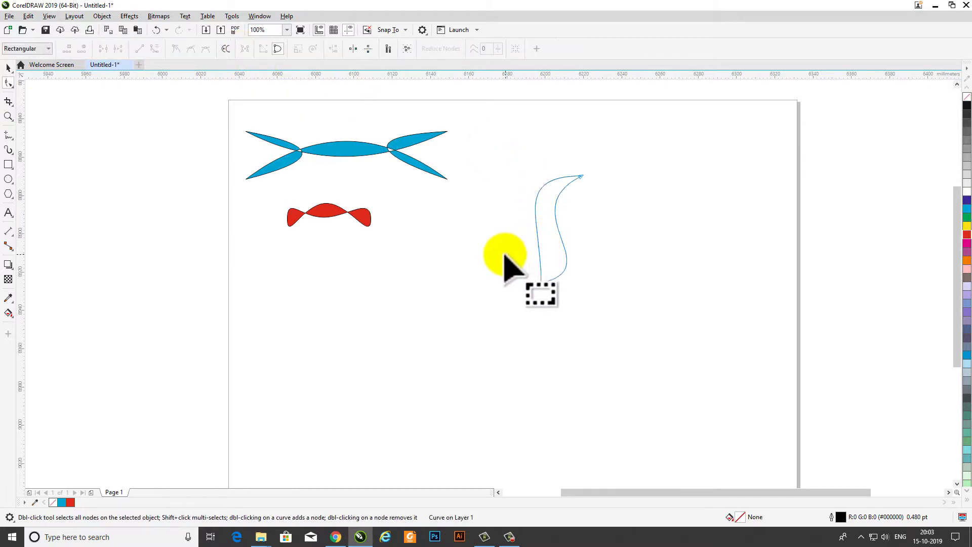
{"action": "left_click", "coordinate": [581, 177]}
{"action": "left_click_drag", "start_coordinate": [513, 175], "coordinate": [500, 173]}
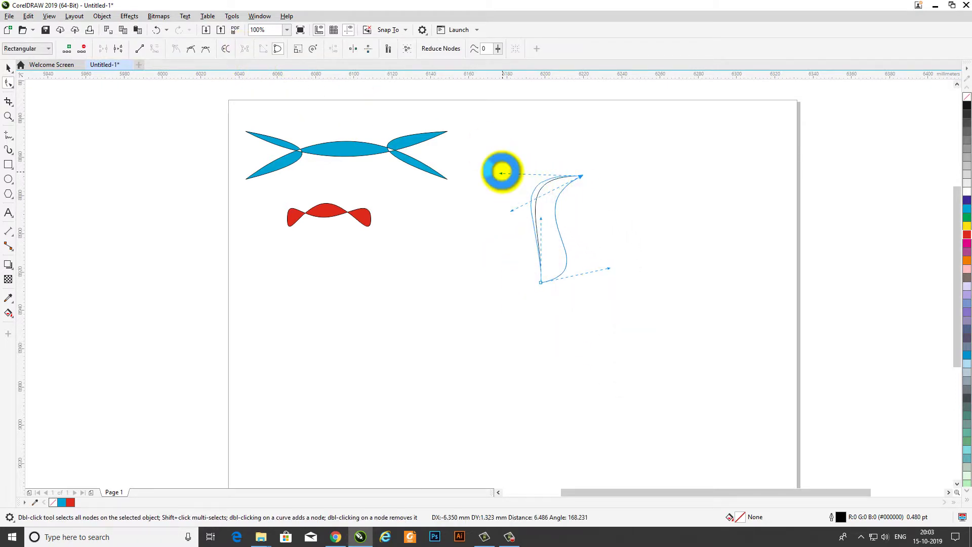
{"action": "mouse_move", "coordinate": [609, 268]}
{"action": "left_mouse_down"}
{"action": "mouse_move", "coordinate": [598, 260]}
{"action": "mouse_move", "coordinate": [605, 255]}
{"action": "mouse_move", "coordinate": [587, 258]}
{"action": "mouse_move", "coordinate": [601, 254]}
{"action": "left_mouse_up"}
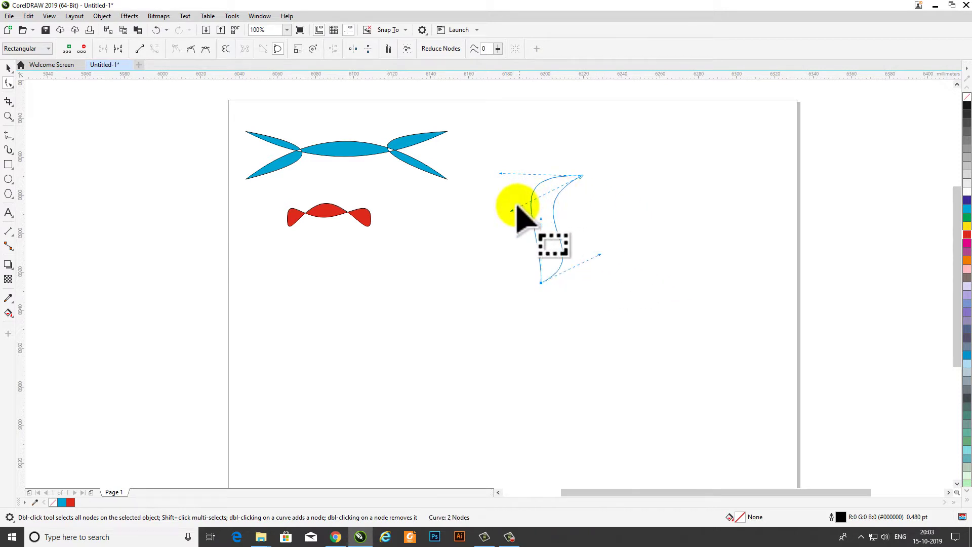
Refine the ribbon's curve handles at both nodes and fill the shape with red
{"action": "key", "text": "space"}
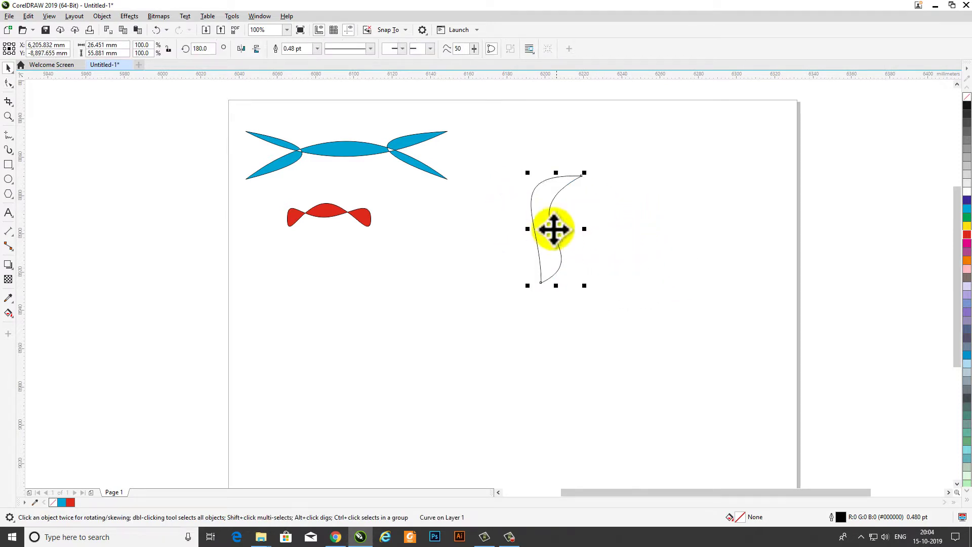
{"action": "key", "text": "space"}
{"action": "left_click_drag", "start_coordinate": [482, 272], "coordinate": [588, 334]}
{"action": "left_click_drag", "start_coordinate": [582, 262], "coordinate": [583, 263]}
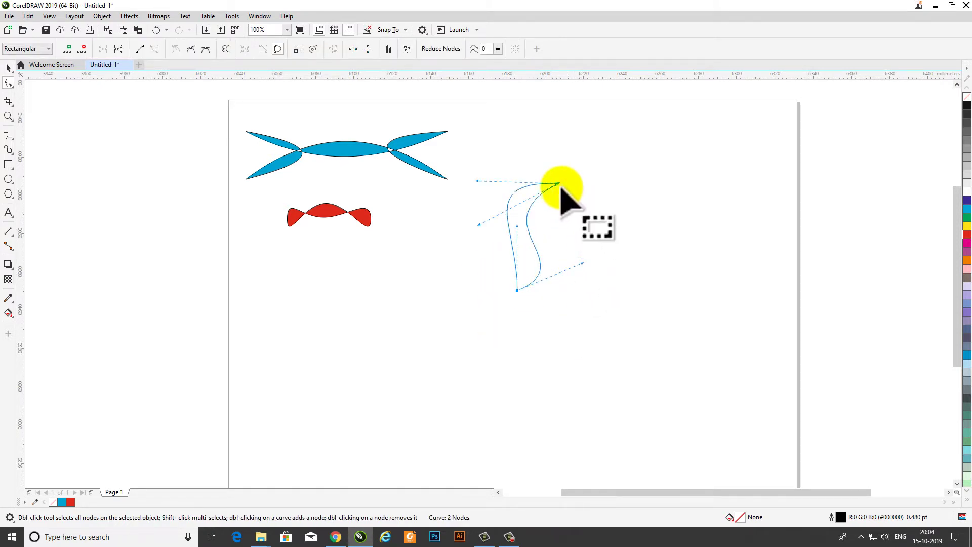
{"action": "left_click", "coordinate": [488, 191]}
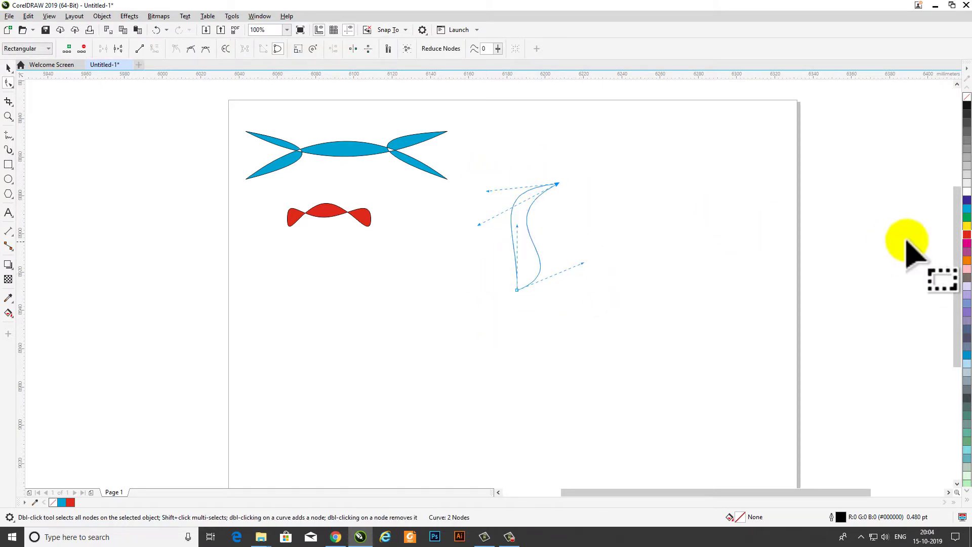
{"action": "key", "text": "space"}
{"action": "left_click", "coordinate": [966, 235]}
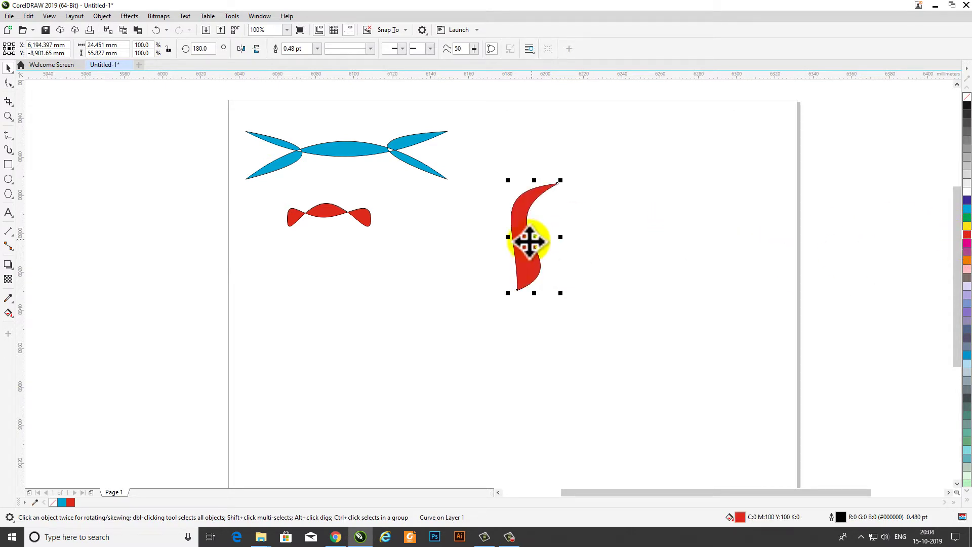
Duplicate the red ribbon down and to the right, and mirror the copy horizontally
{"action": "left_click_drag", "start_coordinate": [527, 235], "coordinate": [570, 284]}
{"action": "left_click", "coordinate": [241, 48]}
{"action": "left_click", "coordinate": [607, 358]}
Select both red ribbons, move them toward the page's upper right corner, and deselect them
{"action": "left_click_drag", "start_coordinate": [608, 358], "coordinate": [456, 156]}
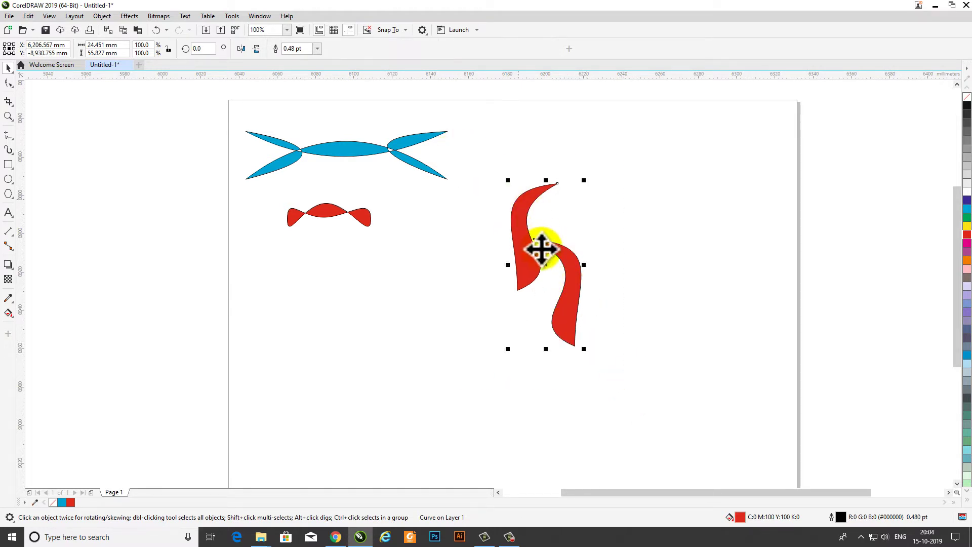
{"action": "left_click_drag", "start_coordinate": [538, 245], "coordinate": [659, 176]}
{"action": "left_click", "coordinate": [546, 217]}
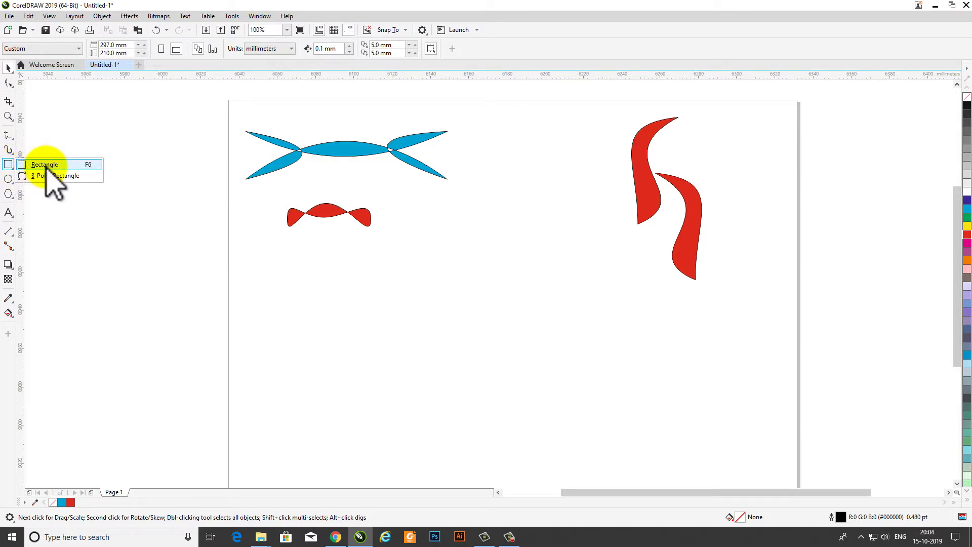
Draw a wide rectangle about 104 by 15 mm in the middle area between the red shapes
{"action": "left_click", "coordinate": [45, 164]}
{"action": "left_click_drag", "start_coordinate": [382, 252], "coordinate": [404, 260]}
{"action": "left_click_drag", "start_coordinate": [575, 276], "coordinate": [581, 281]}
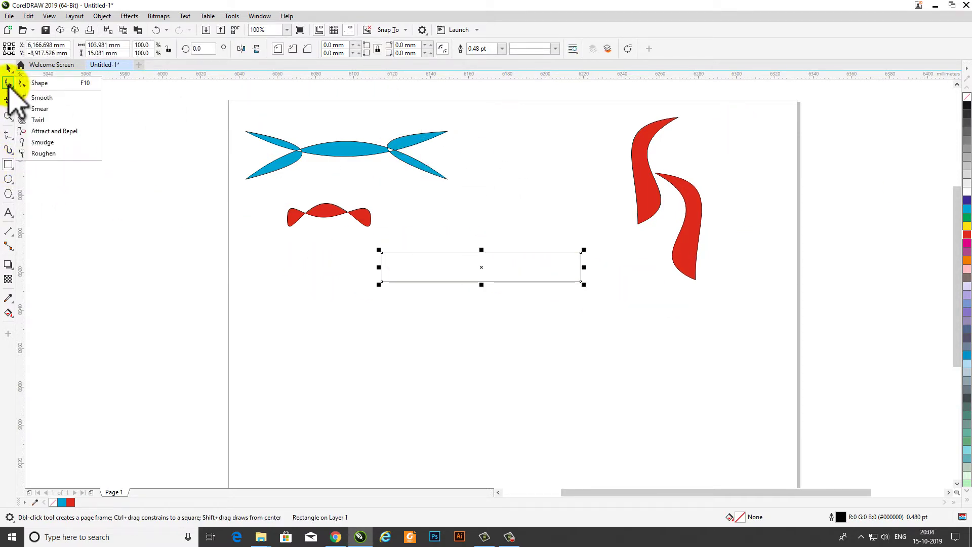
Convert the new rectangle to curves with the Shape tool and turn all its sides into curve segments
{"action": "left_click", "coordinate": [51, 84]}
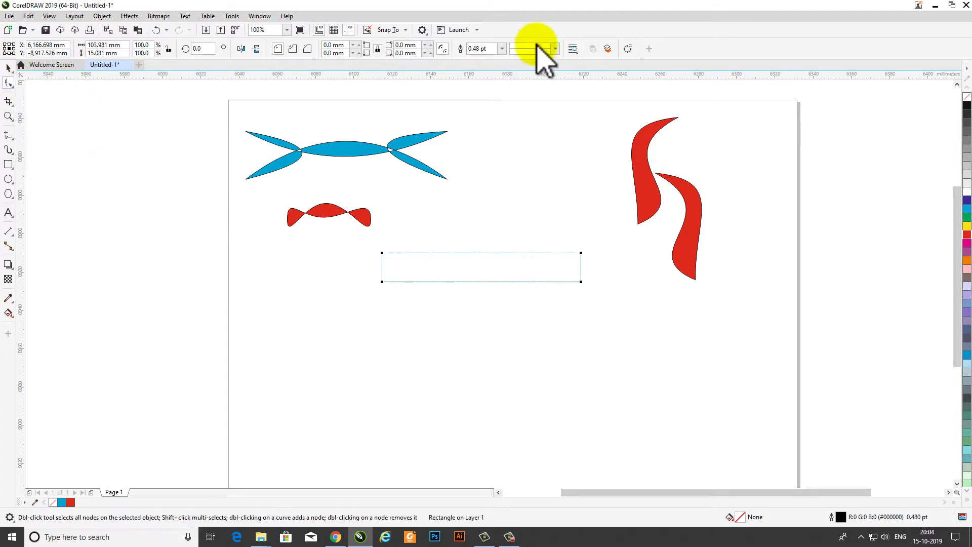
{"action": "left_click", "coordinate": [628, 49]}
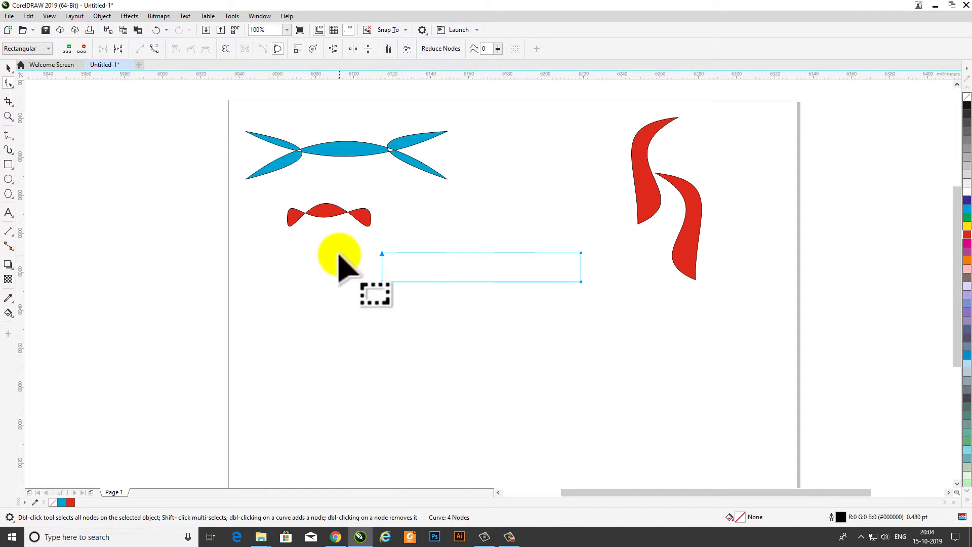
{"action": "left_click_drag", "start_coordinate": [362, 245], "coordinate": [653, 323]}
{"action": "right_click", "coordinate": [543, 211]}
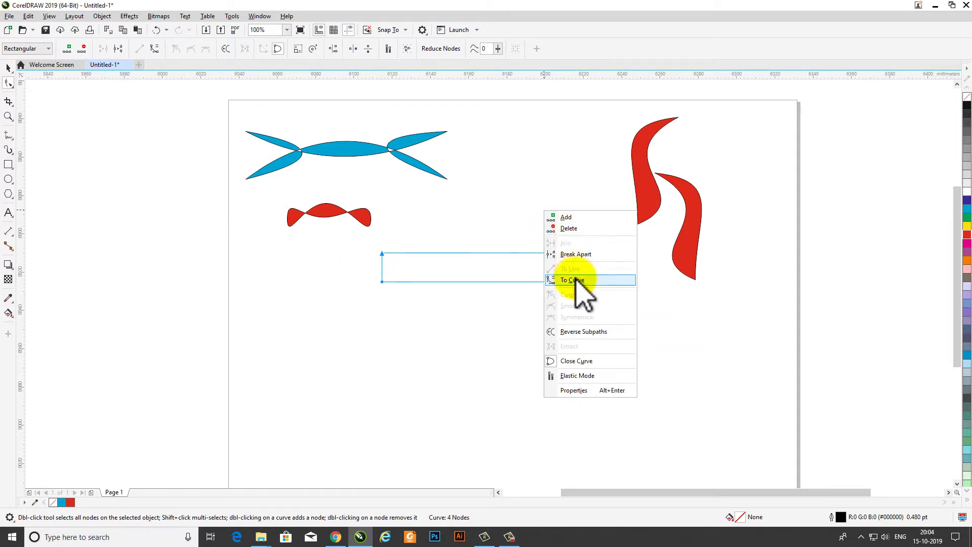
{"action": "left_click", "coordinate": [575, 280]}
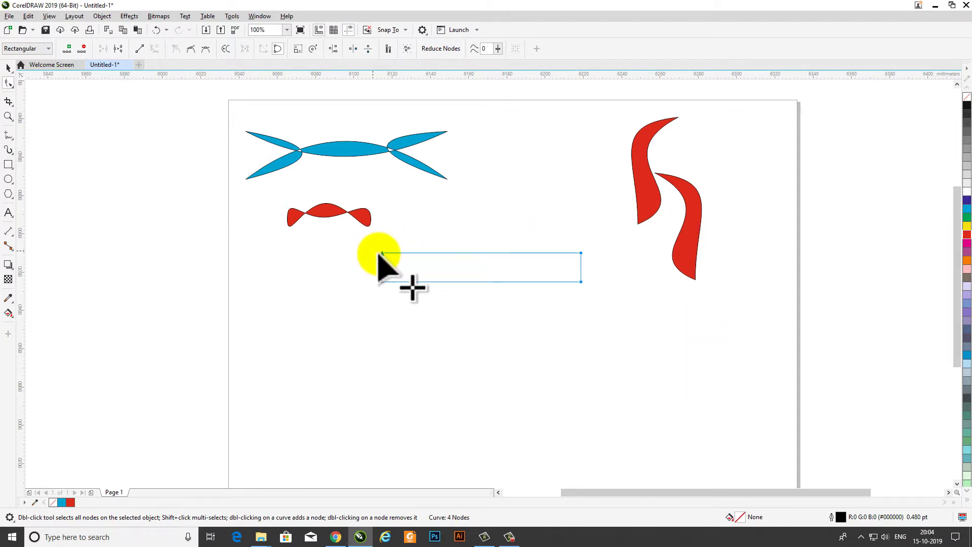
Pull the rectangle's two top corner nodes inward to a short top edge, and bulge both lower corners outward with their handles
{"action": "left_click_drag", "start_coordinate": [382, 254], "coordinate": [506, 253]}
{"action": "left_click_drag", "start_coordinate": [623, 253], "coordinate": [535, 253]}
{"action": "scroll", "coordinate": [465, 273], "scroll_direction": "up", "scroll_amount": 1}
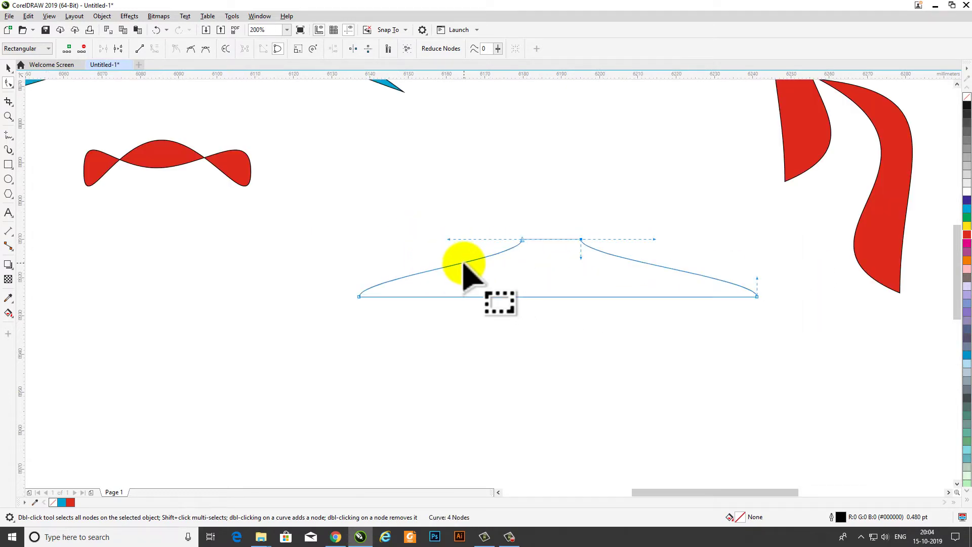
{"action": "left_click", "coordinate": [359, 296]}
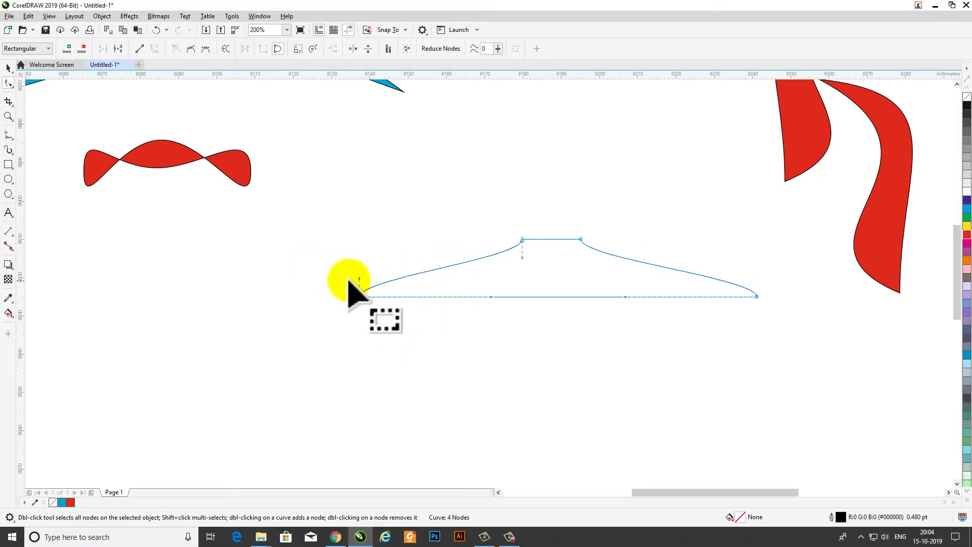
{"action": "left_click_drag", "start_coordinate": [355, 277], "coordinate": [326, 264]}
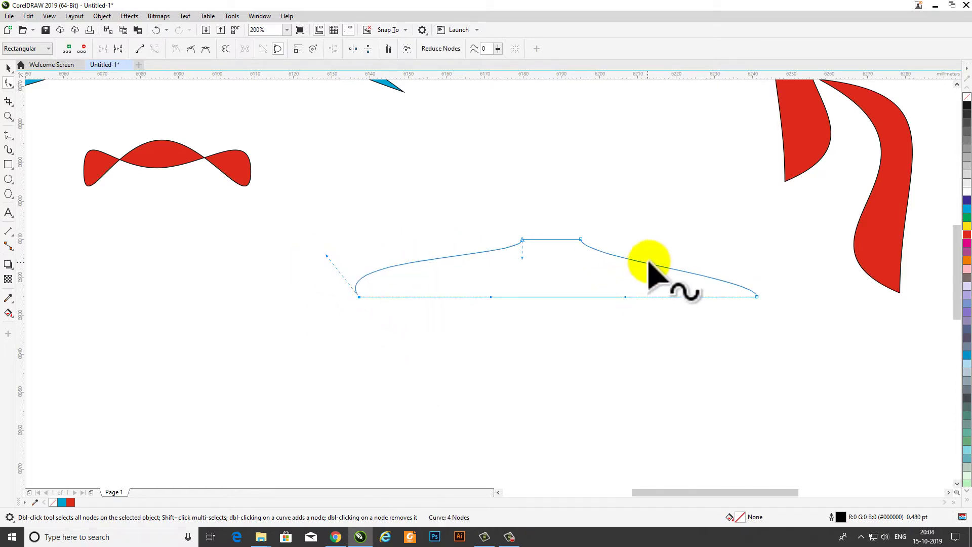
{"action": "left_click_drag", "start_coordinate": [715, 272], "coordinate": [780, 327]}
{"action": "left_click_drag", "start_coordinate": [756, 279], "coordinate": [784, 254]}
Add a node at the middle of the bottom edge and pull it down, and delete the two top-edge nodes
{"action": "double_click", "coordinate": [559, 297]}
{"action": "left_click_drag", "start_coordinate": [559, 297], "coordinate": [557, 375]}
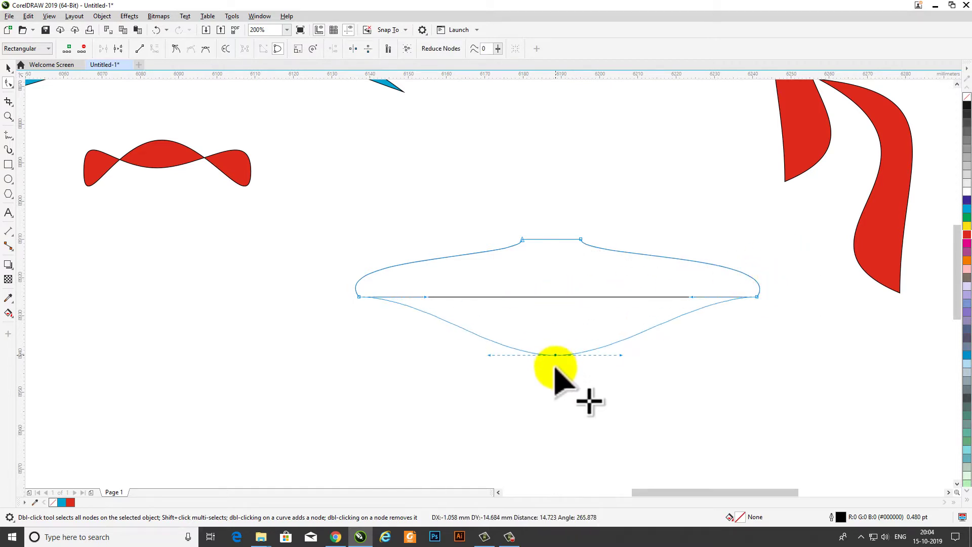
{"action": "scroll", "coordinate": [443, 249], "scroll_direction": "down", "scroll_amount": 2}
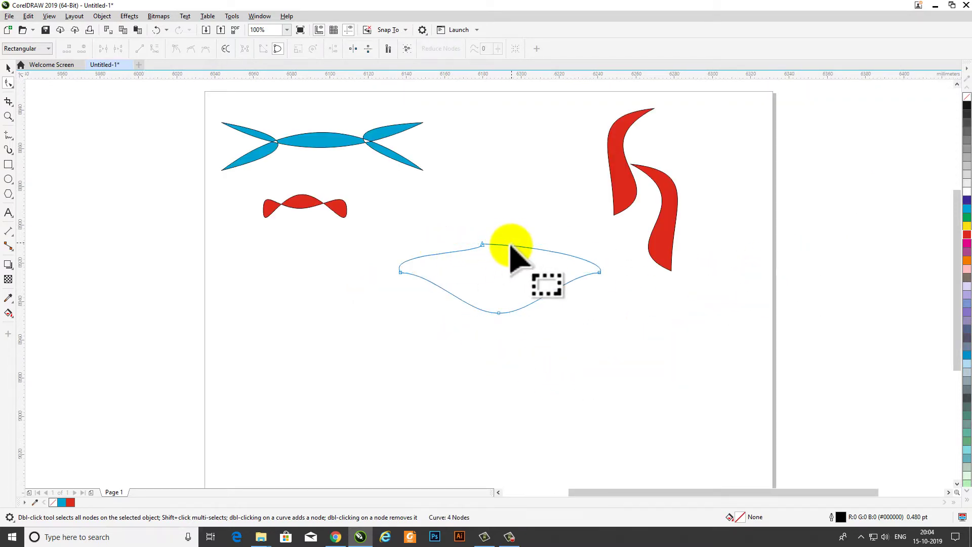
{"action": "double_click", "coordinate": [481, 244]}
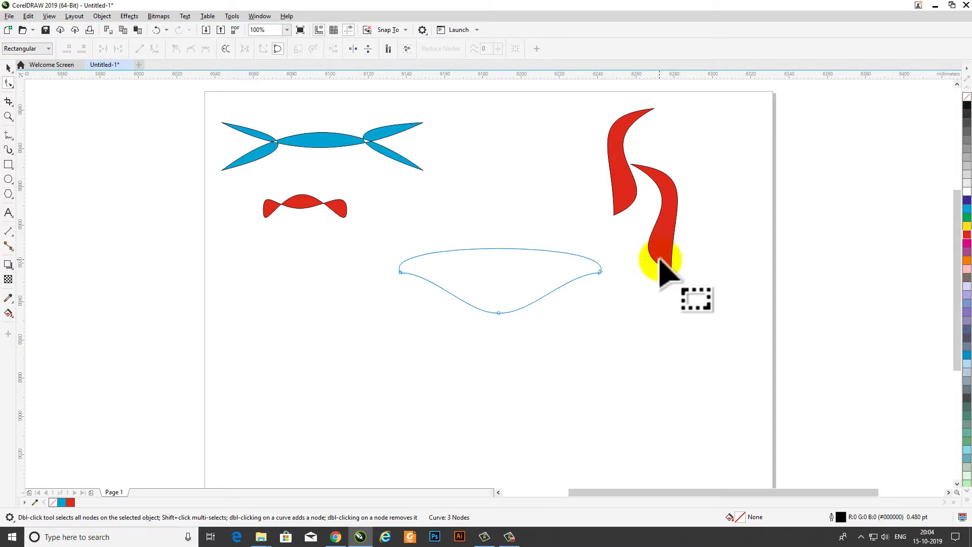
Fill the selected bowl-shaped curve with red (M100 Y100), move it slightly up and to the left, and deselect it
{"action": "key", "text": "space"}
{"action": "left_click", "coordinate": [965, 234]}
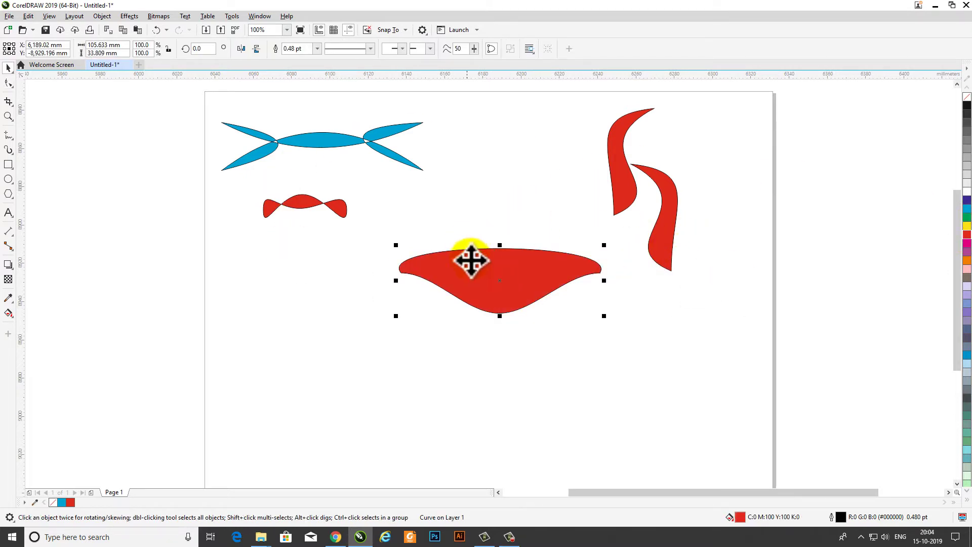
{"action": "left_click_drag", "start_coordinate": [481, 260], "coordinate": [464, 250]}
{"action": "left_click", "coordinate": [466, 379]}
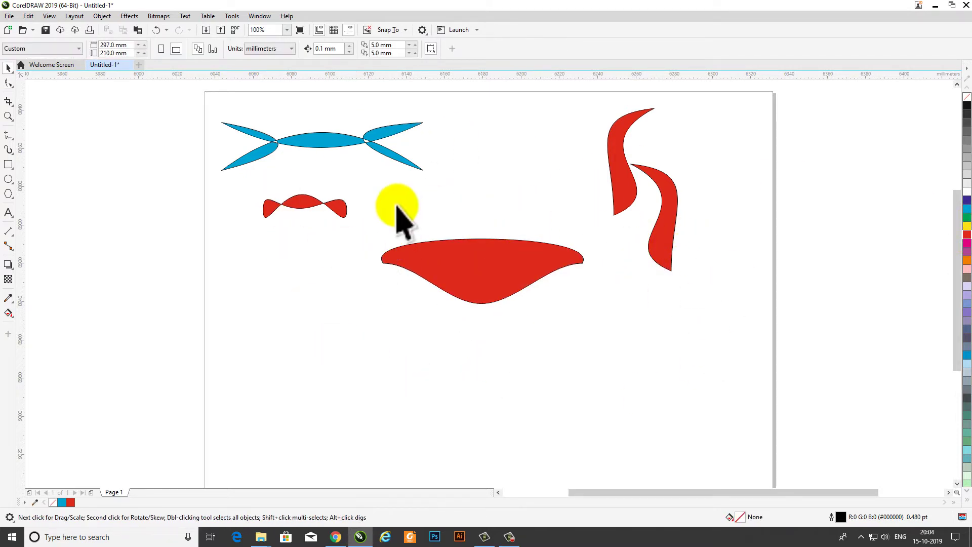
Draw a square about 70 by 70 mm on the page, below and left of the red bowl shape
{"action": "scroll", "coordinate": [372, 205], "scroll_direction": "down", "scroll_amount": 2}
{"action": "key", "text": "z"}
{"action": "left_click_drag", "start_coordinate": [277, 145], "coordinate": [610, 304]}
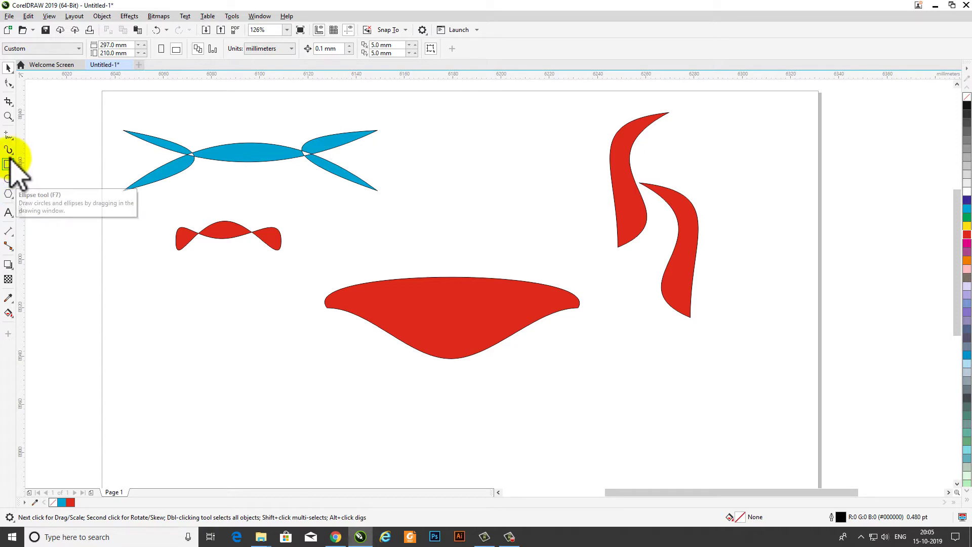
{"action": "left_click", "coordinate": [44, 164]}
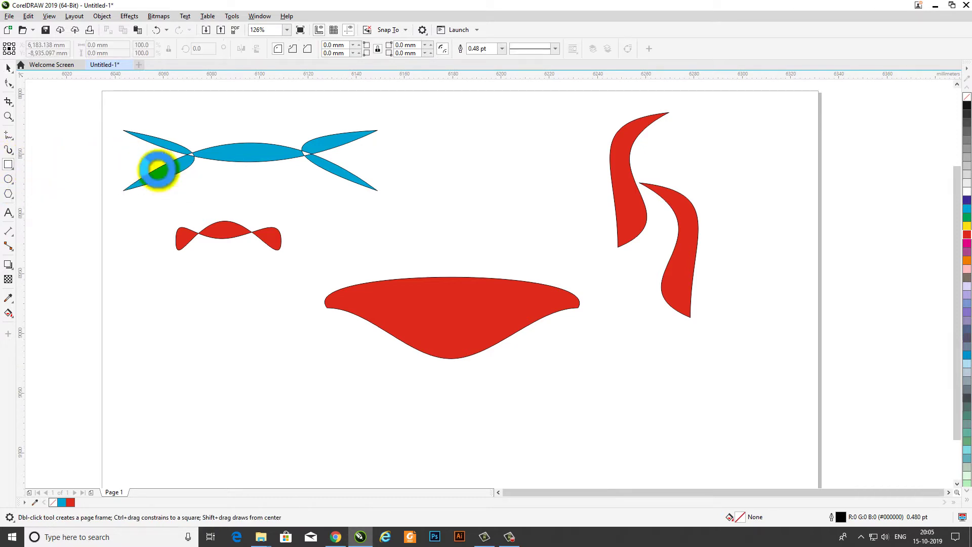
{"action": "scroll", "coordinate": [157, 165], "scroll_direction": "down", "scroll_amount": 2}
{"action": "left_click_drag", "start_coordinate": [183, 261], "coordinate": [268, 345]}
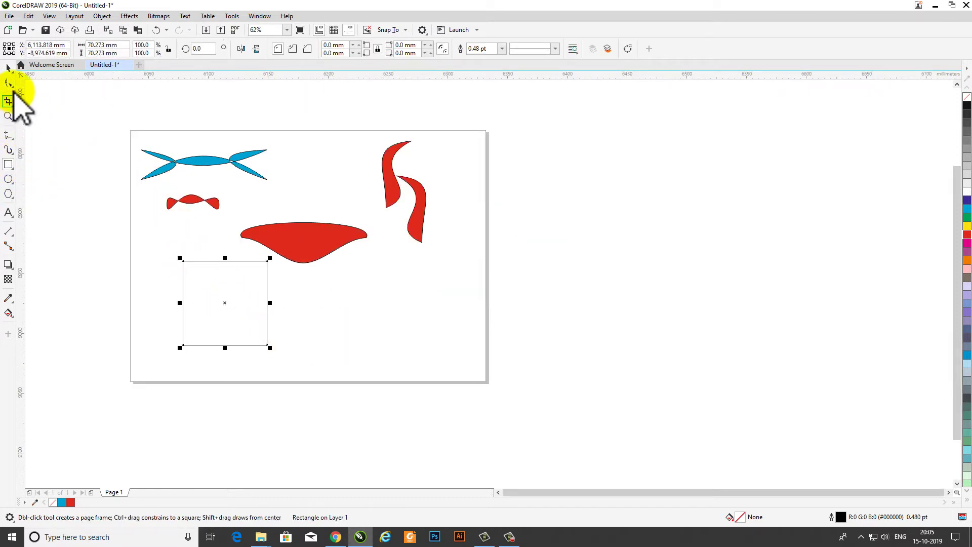
Convert the square to curves and bend its top side into a wave with both handles of a curve segment
{"action": "left_click", "coordinate": [39, 83]}
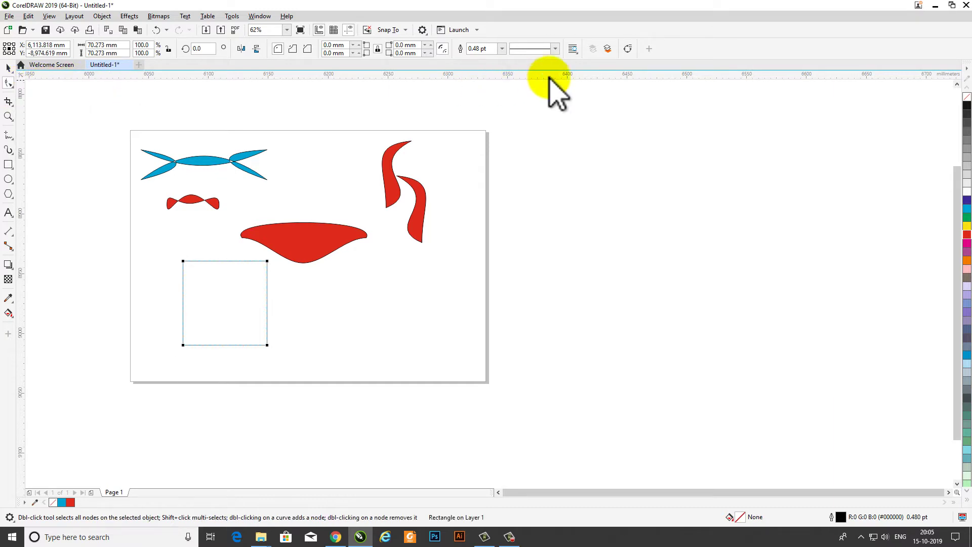
{"action": "left_click", "coordinate": [628, 49]}
{"action": "scroll", "coordinate": [175, 312], "scroll_direction": "up", "scroll_amount": 2}
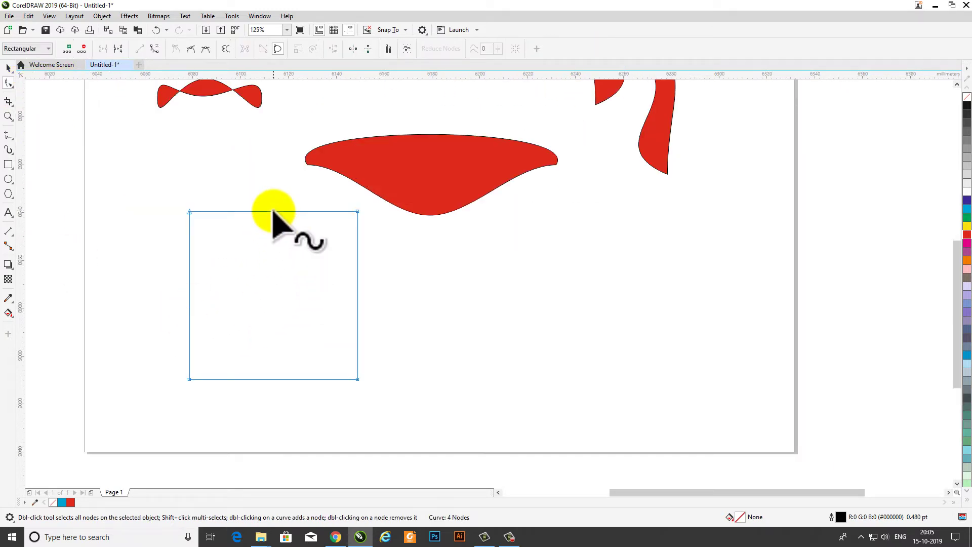
{"action": "right_click", "coordinate": [274, 213]}
{"action": "left_click", "coordinate": [296, 281]}
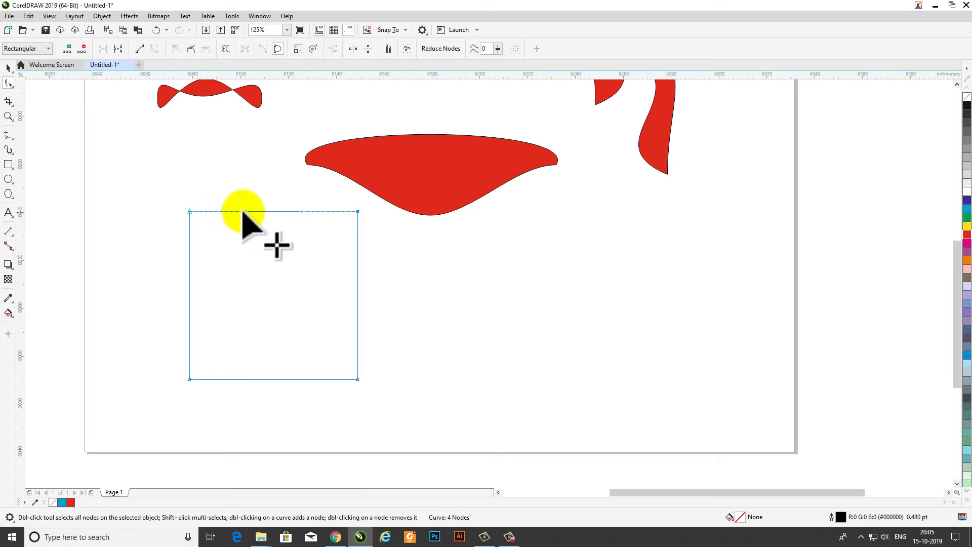
{"action": "left_click_drag", "start_coordinate": [242, 213], "coordinate": [245, 422]}
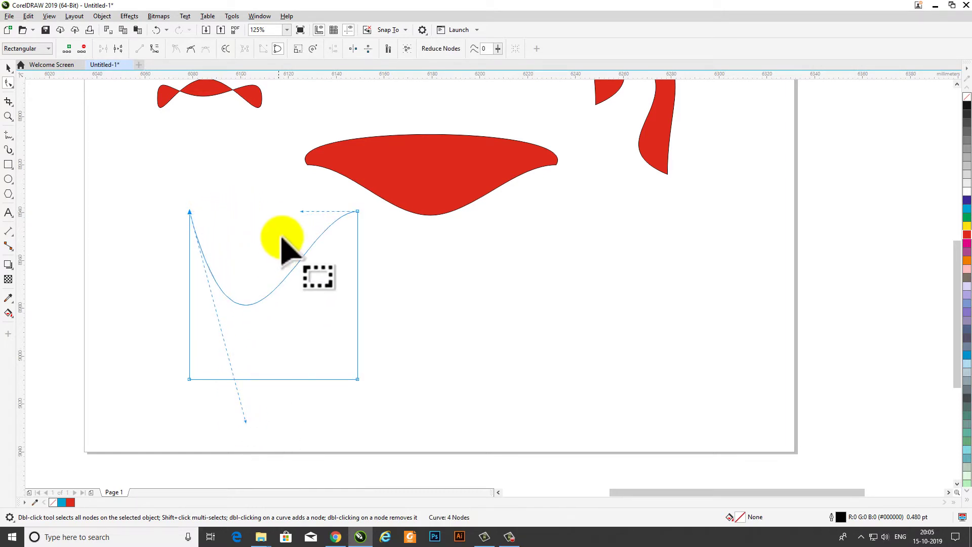
{"action": "left_click_drag", "start_coordinate": [301, 211], "coordinate": [291, 183]}
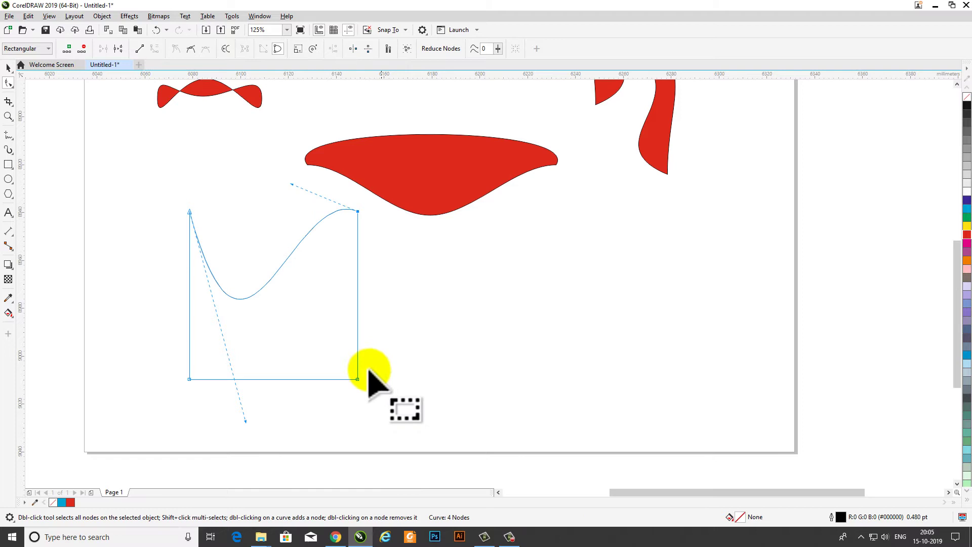
Turn the bottom side into a curve segment and pull its left handle upward and its right handle down
{"action": "right_click", "coordinate": [284, 379]}
{"action": "left_click", "coordinate": [310, 260]}
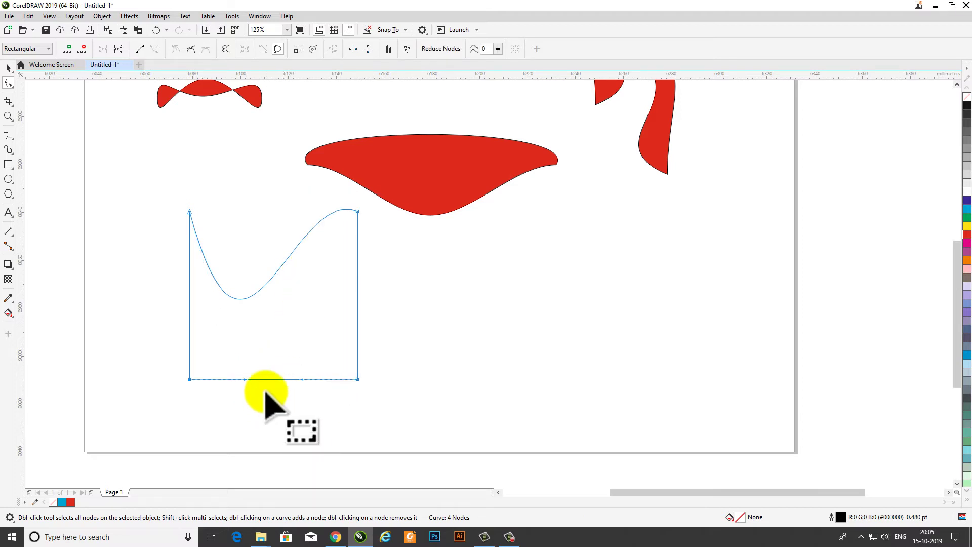
{"action": "left_click_drag", "start_coordinate": [247, 380], "coordinate": [249, 282]}
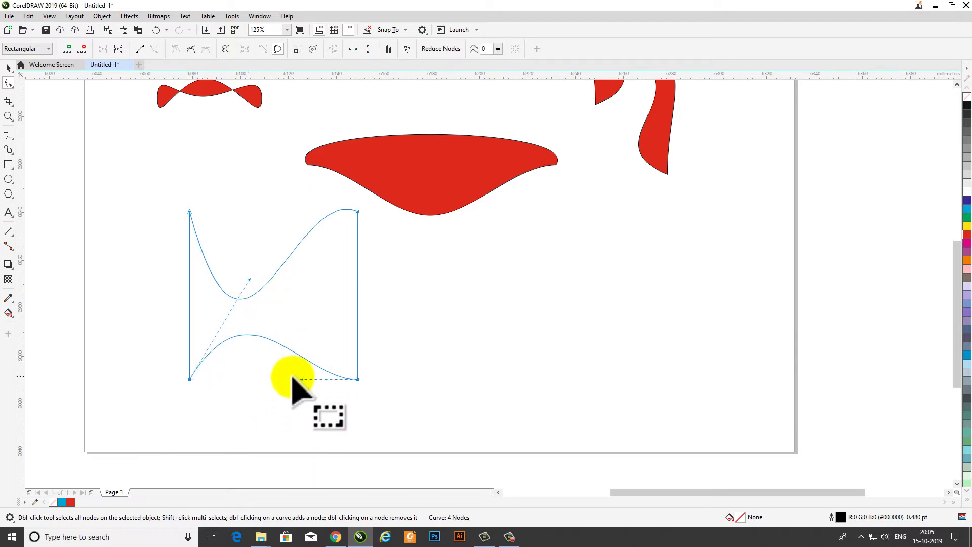
{"action": "left_click_drag", "start_coordinate": [304, 399], "coordinate": [310, 428]}
Raise the lower-right node straight up, reshape the lower curve with its two handles, and delete that node
{"action": "left_click_drag", "start_coordinate": [358, 379], "coordinate": [352, 260]}
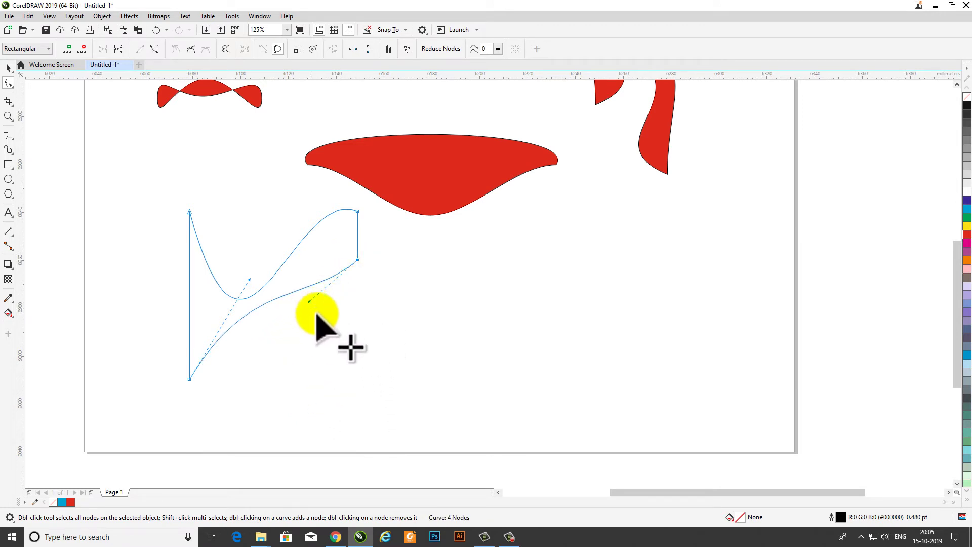
{"action": "left_click_drag", "start_coordinate": [310, 302], "coordinate": [347, 380]}
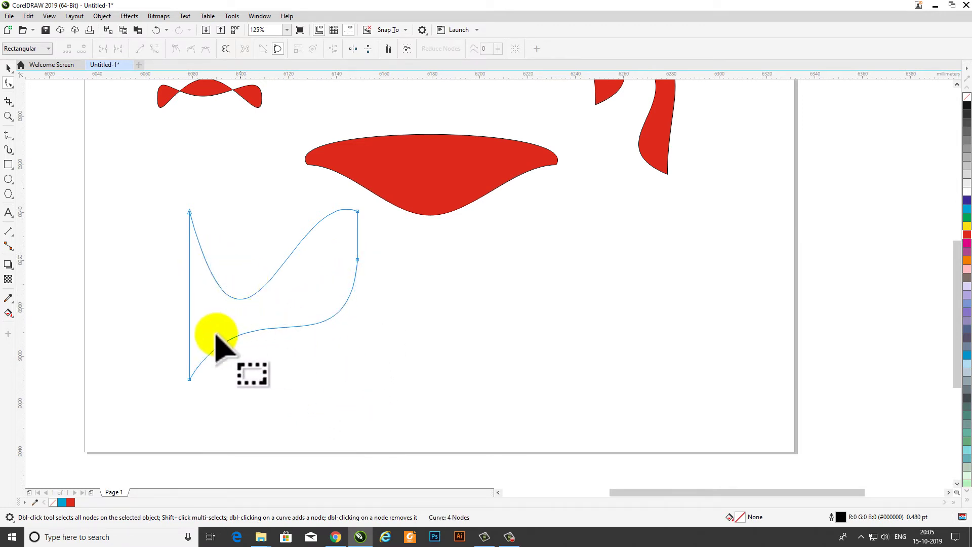
{"action": "left_click_drag", "start_coordinate": [238, 332], "coordinate": [187, 249]}
{"action": "double_click", "coordinate": [358, 260]}
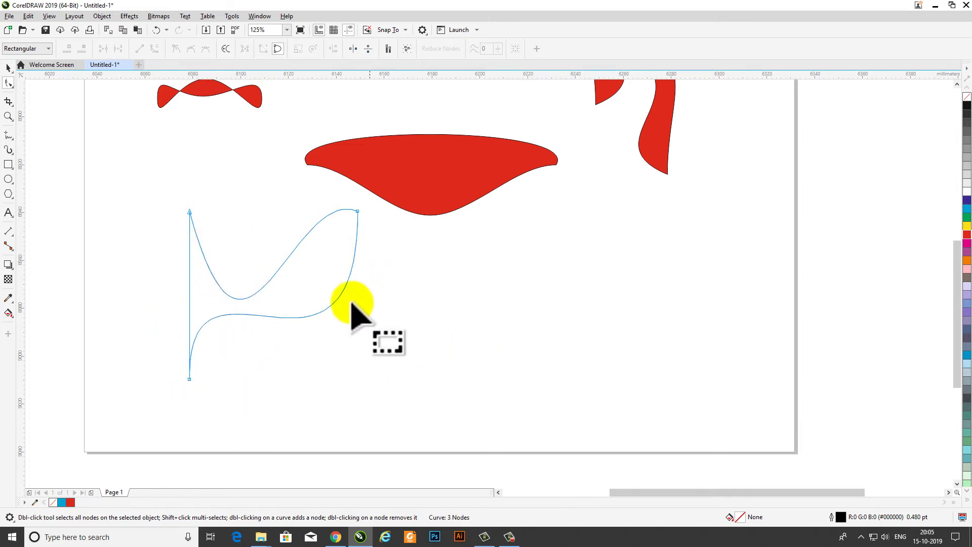
Refine the wavy top curve by pulling its right handle further up-left and its left handle inward to the left
{"action": "left_click", "coordinate": [357, 211]}
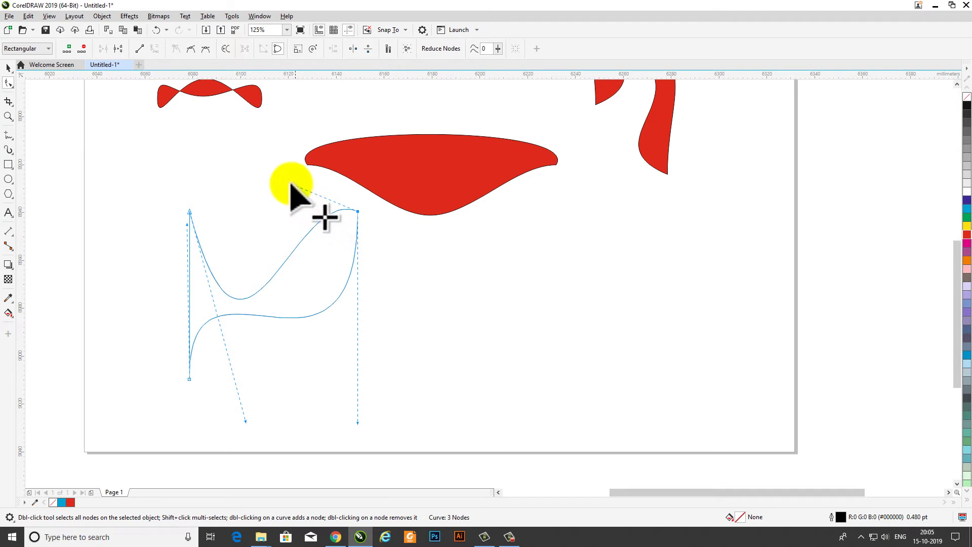
{"action": "left_click_drag", "start_coordinate": [291, 184], "coordinate": [281, 174]}
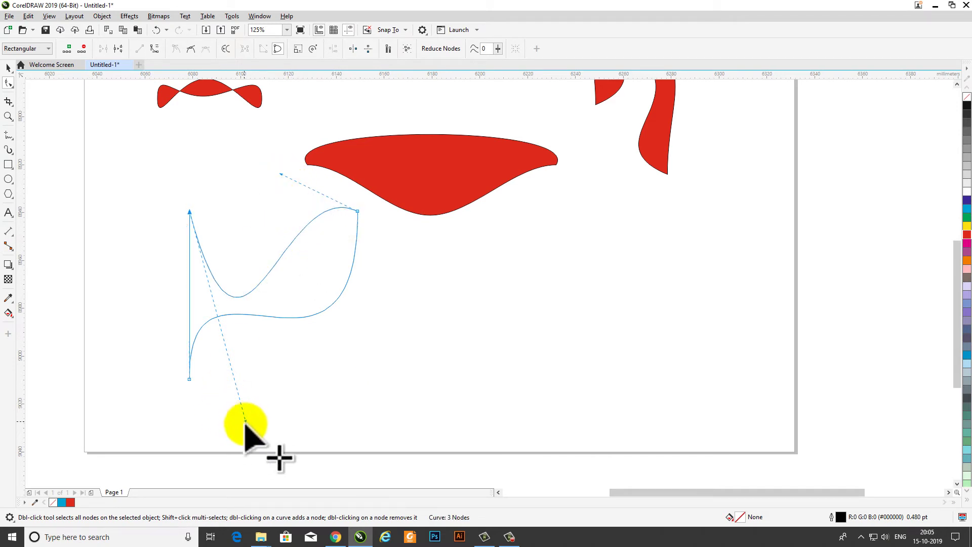
{"action": "left_click_drag", "start_coordinate": [244, 421], "coordinate": [219, 414]}
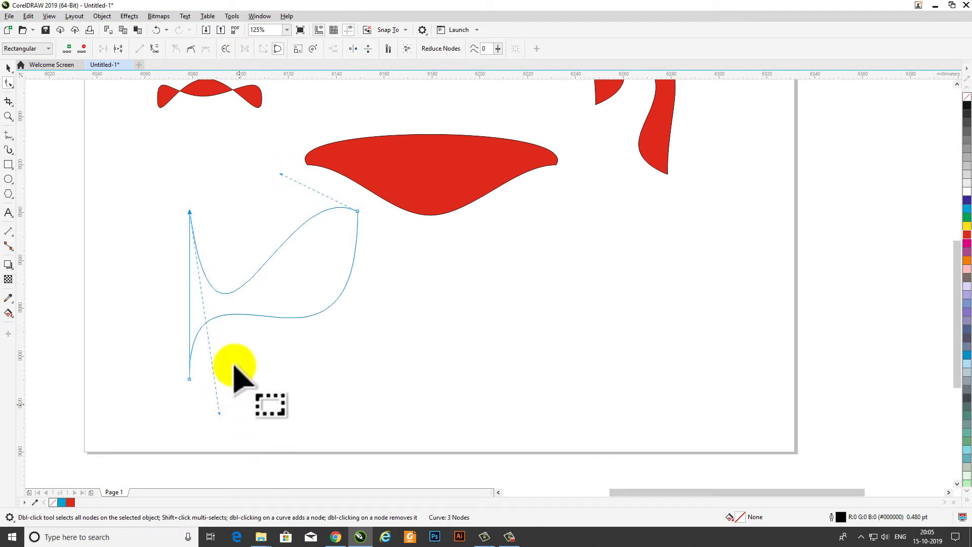
Turn the straight left side into a curve segment and bulge it outward to the left
{"action": "right_click", "coordinate": [189, 287]}
{"action": "left_click", "coordinate": [223, 358]}
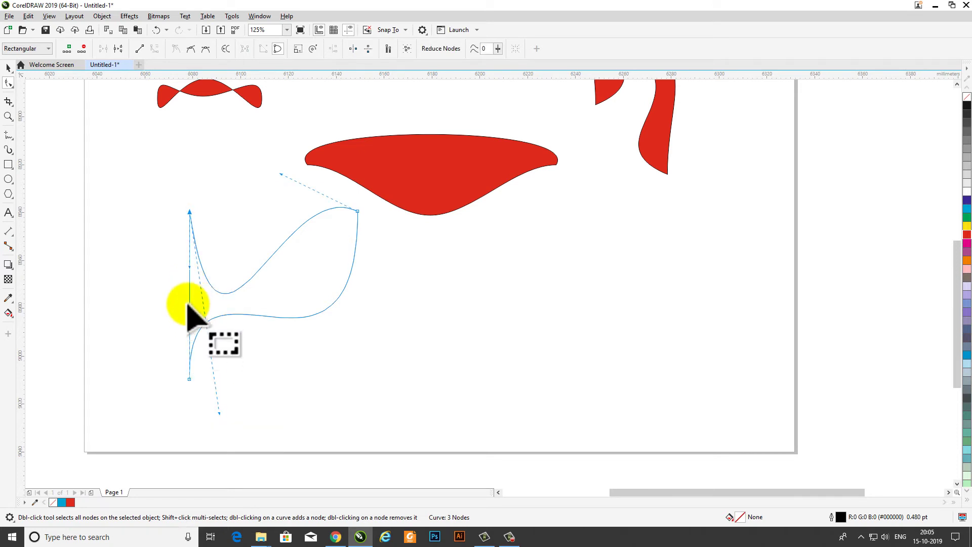
{"action": "left_click", "coordinate": [193, 308]}
{"action": "left_click_drag", "start_coordinate": [188, 298], "coordinate": [138, 297]}
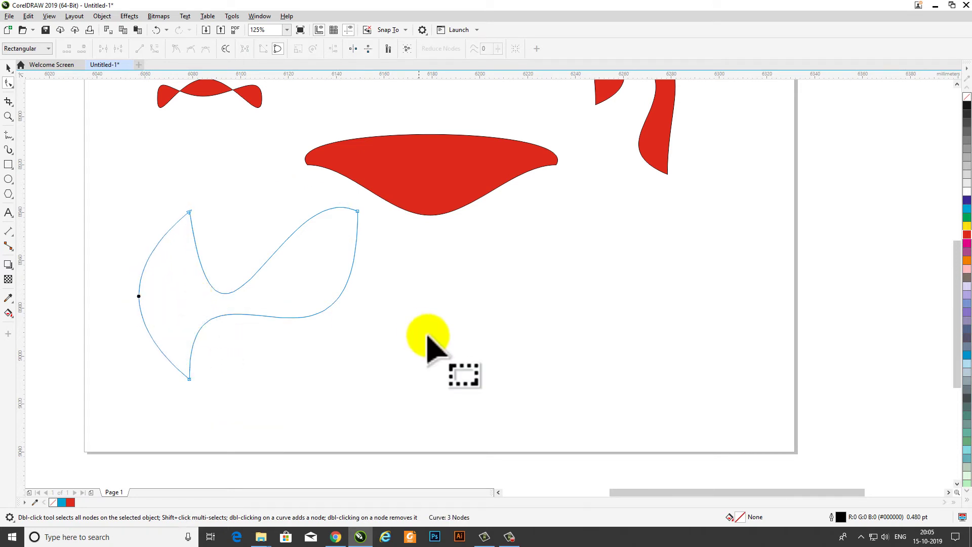
Delete the top-right node and move the top-left node across to the right so the outline crosses itself
{"action": "double_click", "coordinate": [357, 210]}
{"action": "left_click_drag", "start_coordinate": [190, 212], "coordinate": [376, 277]}
Fill the self-crossing curve with green (C100 Y100) and deselect it
{"action": "key", "text": "space"}
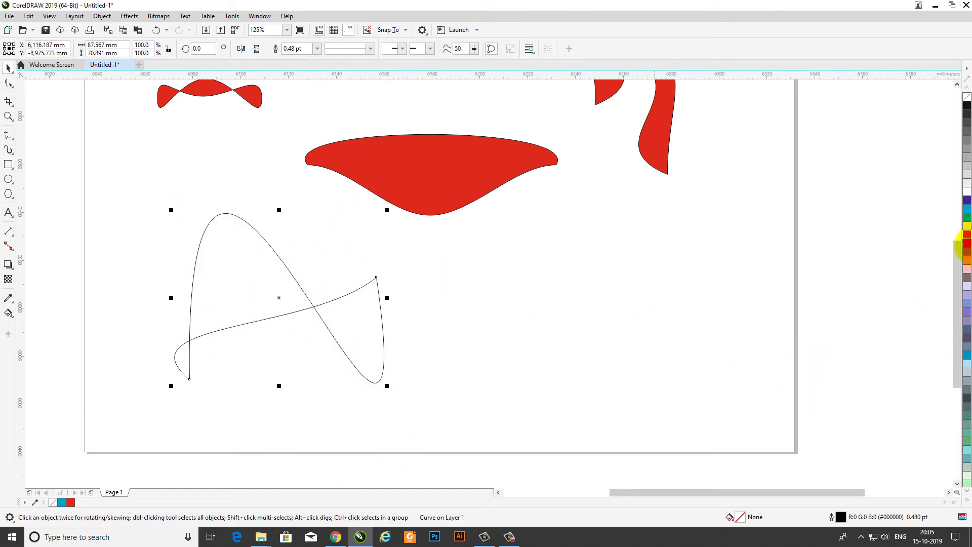
{"action": "left_click", "coordinate": [966, 218]}
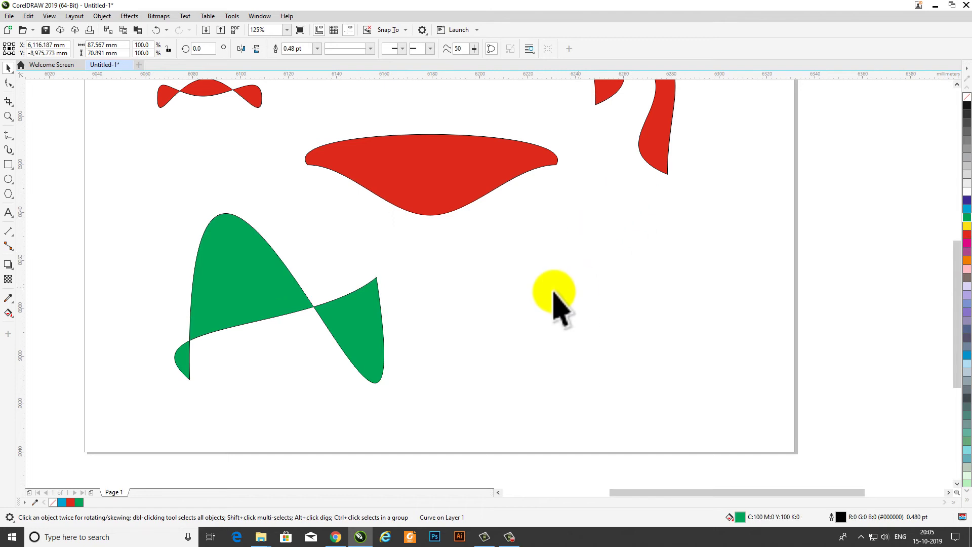
{"action": "left_click", "coordinate": [551, 288]}
{"action": "key", "text": "F3"}
{"action": "key", "text": "z"}
{"action": "left_click", "coordinate": [645, 369]}
{"action": "key", "text": "space"}
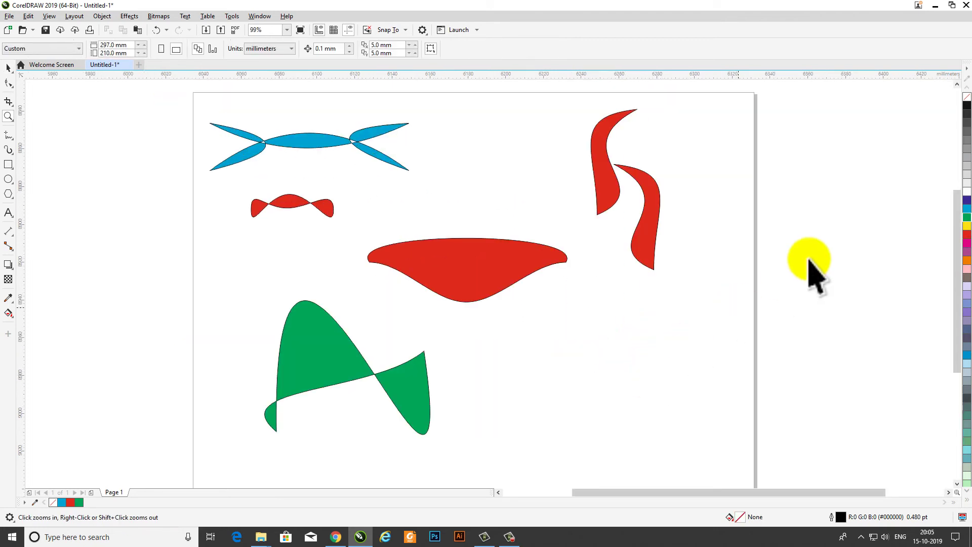